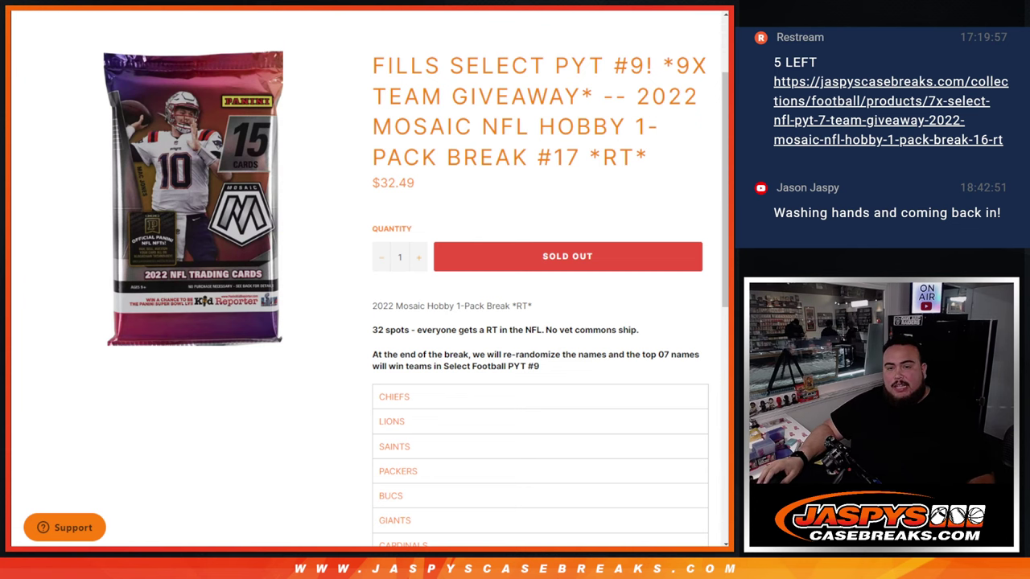
# Step: Enlarge the RANDOM.ORG name list box by dragging its resize corner
pyautogui.hotkey('ctrl', 'Tab')
pyautogui.hotkey('ctrl', 'Tab')
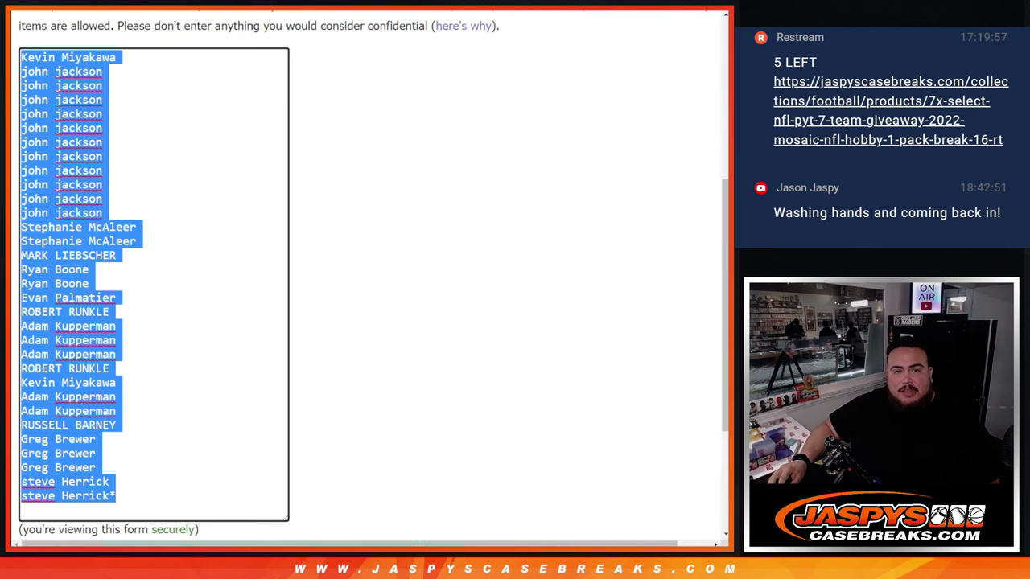
pyautogui.write('ARIZONA CARDINALS ATLANTA FALCONS BALTIMORE RAVENS BUFFALO BILLS CAROLINA PANTHERS CHICAGO BEARS CINCINNATI BENGALS CLEVELAND BROWNS DALLAS COWBOYS DENVER BRONCOS DETROIT LIONS GREEN BAY PACKERS HOUSTON TEXANS INDIANAPOLIS COLTS JACKSONVILLE JAGUARS KANSAS CITY CHIEFS LAS VEGAS RAIDERS LOS ANGELES CHARGERS LOS ANGELES RAMS MIAMI DOLPHINS MINNESOTA VIKINGS NEW ENGLAND PATRIOTS NEW ORLEANS SAINTS NEW YORK GIANTS NEW YORK JETS PHILADELPHIA EAGLES PITTSBURGH STEELERS SAN FRANCISCO 49ERS SEATTLE SEAHAWKS TAMPA BAY BUCCANEERS TENNESSEE TITANS WASHINGTON COMMANDERS')
pyautogui.hotkey('ctrl', 'Tab')
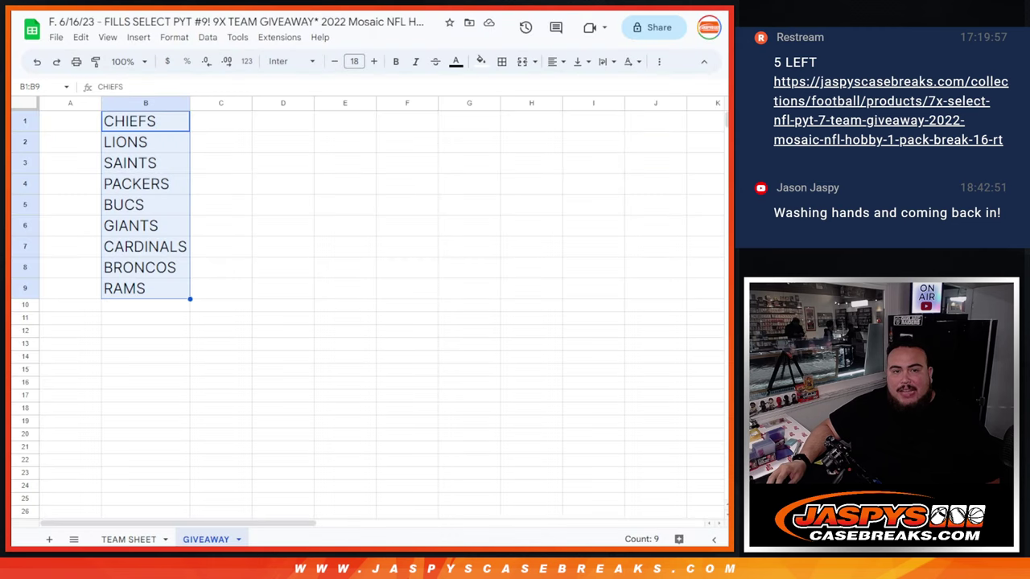
pyautogui.click(143, 539)
pyautogui.hotkey('ctrl', 'Tab')
pyautogui.hotkey('ctrl', 'Tab')
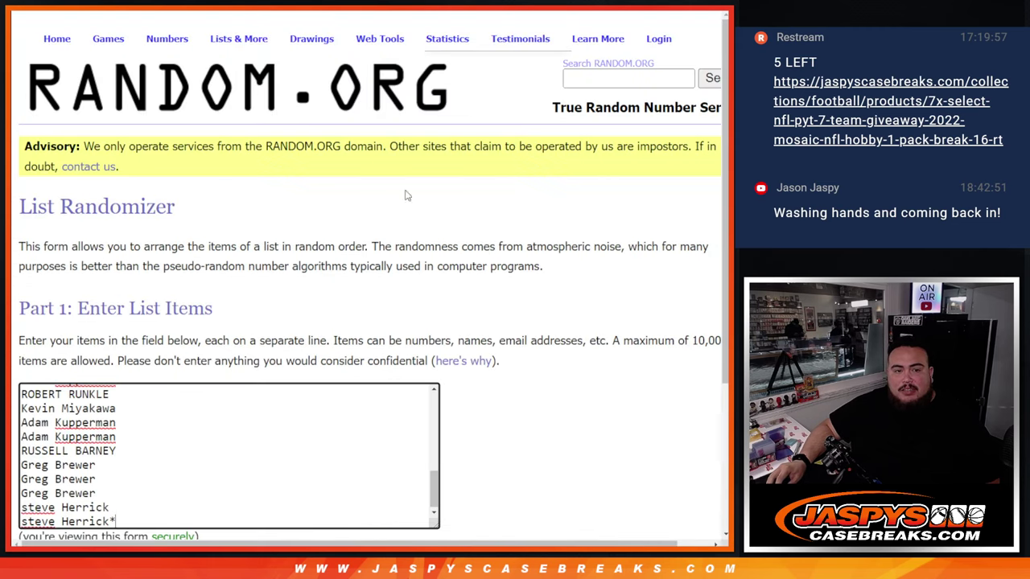
pyautogui.scroll(-3, 403, 272)
pyautogui.moveTo(432, 312); pyautogui.dragTo(266, 535)
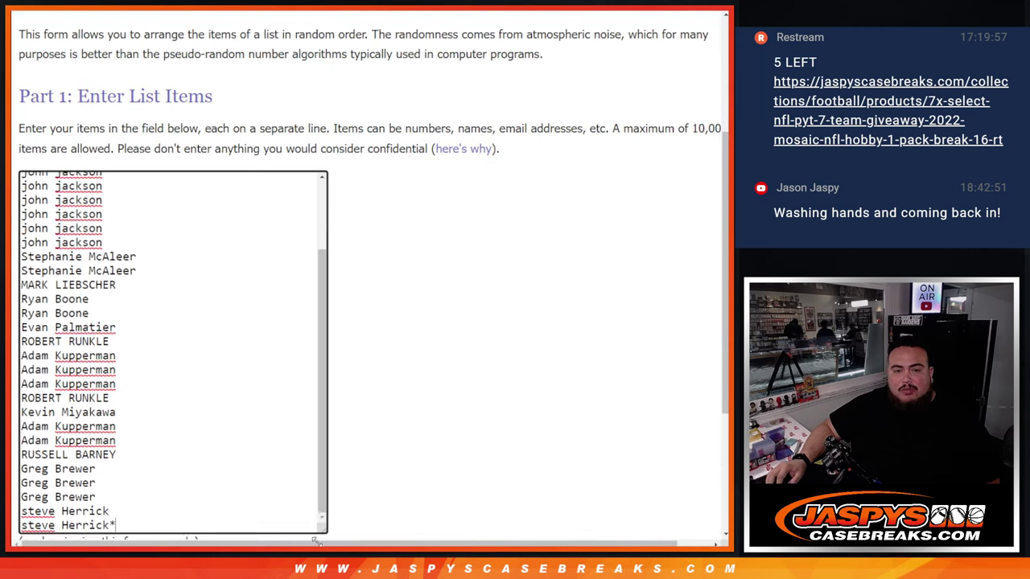
pyautogui.scroll(-2, 437, 207)
# Step: Bring up the GIVEAWAY sheet showing its nine prize teams, CHIEFS through RAMS
pyautogui.hotkey('ctrl', 'shift', 'Tab')
pyautogui.hotkey('ctrl', 'shift', 'Tab')
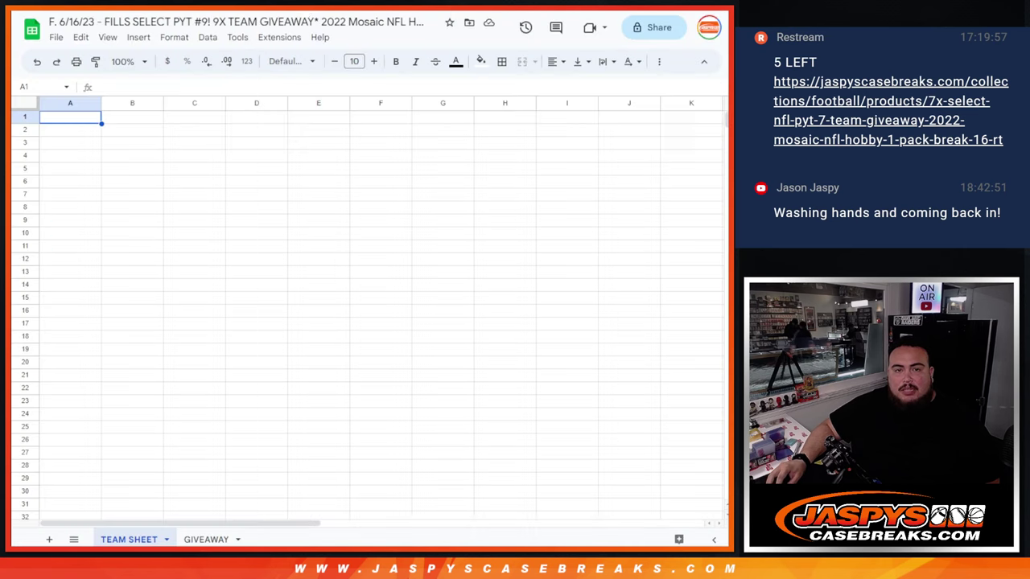
pyautogui.click(201, 539)
pyautogui.press('Up')
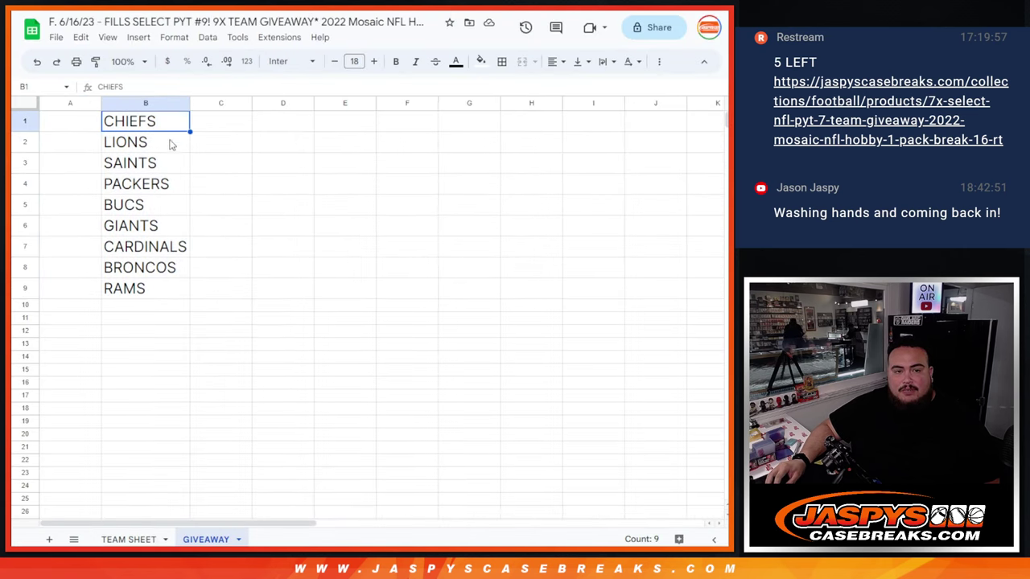
pyautogui.click(151, 292)
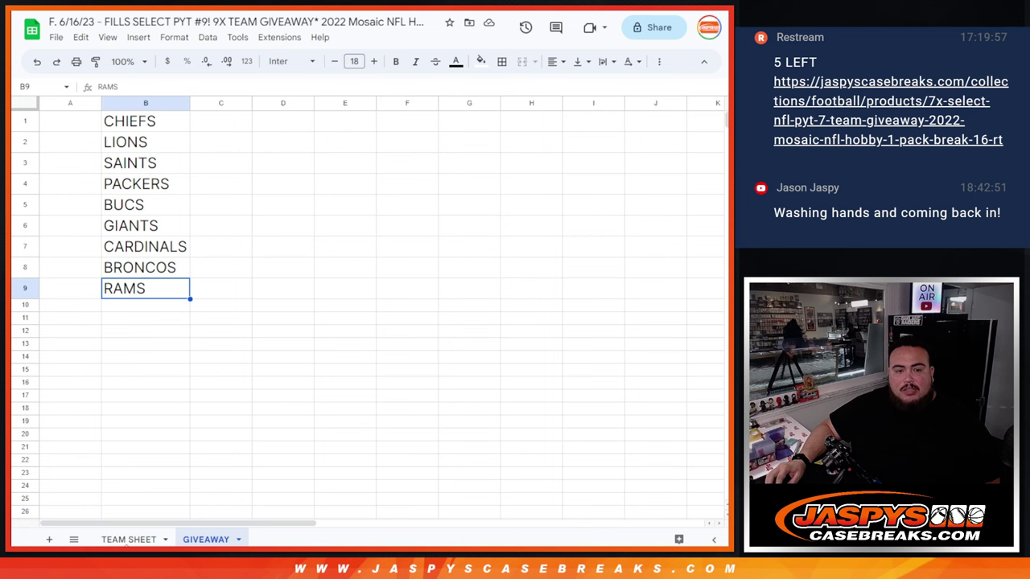
# Step: Roll two dice on RANDOM.ORG's Dice Roller
pyautogui.click(129, 539)
pyautogui.hotkey('ctrl', 'Tab')
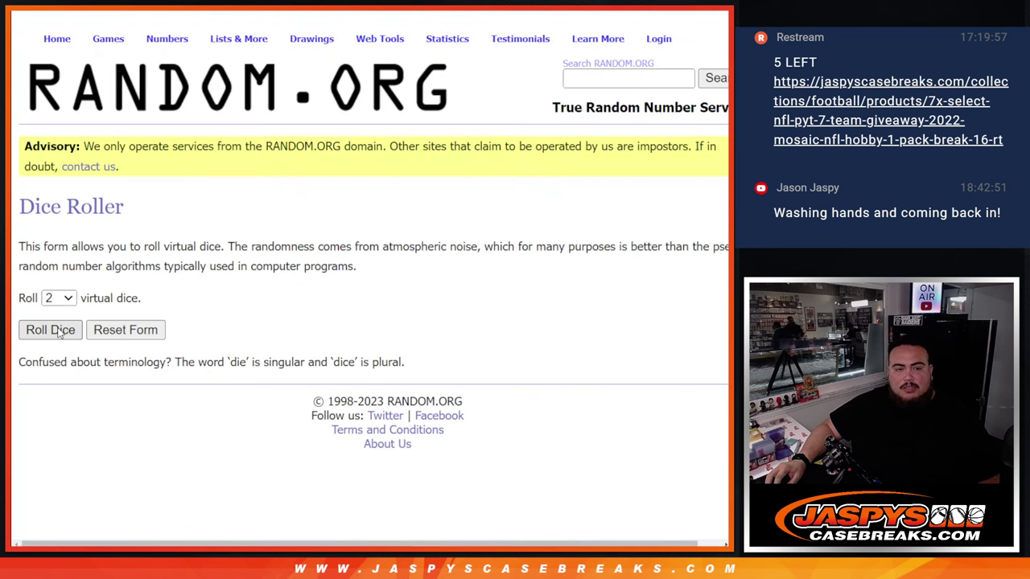
pyautogui.click(59, 332)
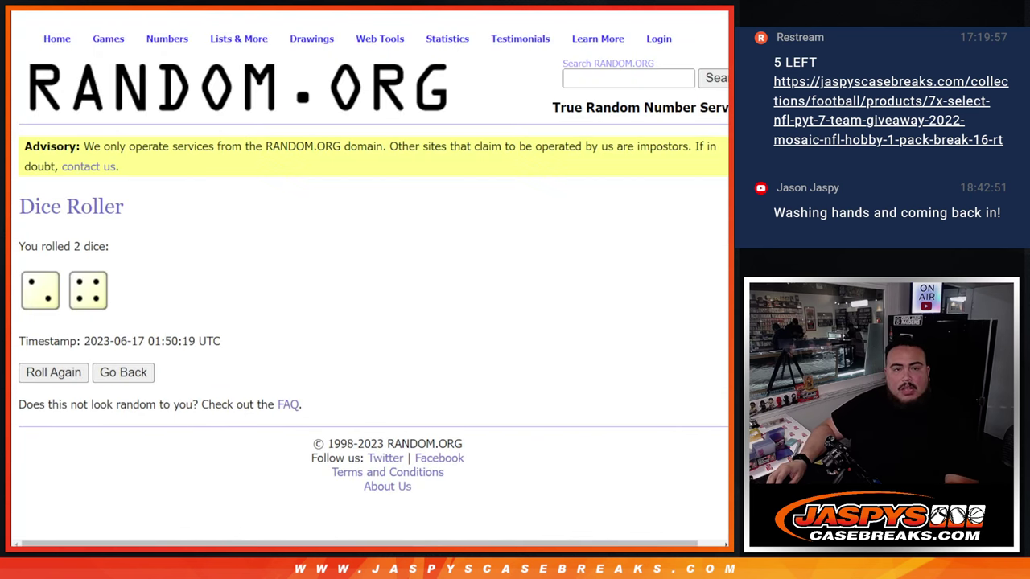
pyautogui.hotkey('ctrl', 'Tab')
# Step: Shuffle the 32 names six times in the List Randomizer
pyautogui.scroll(-1, 436, 239)
pyautogui.scroll(-2, 443, 242)
pyautogui.click(27, 434)
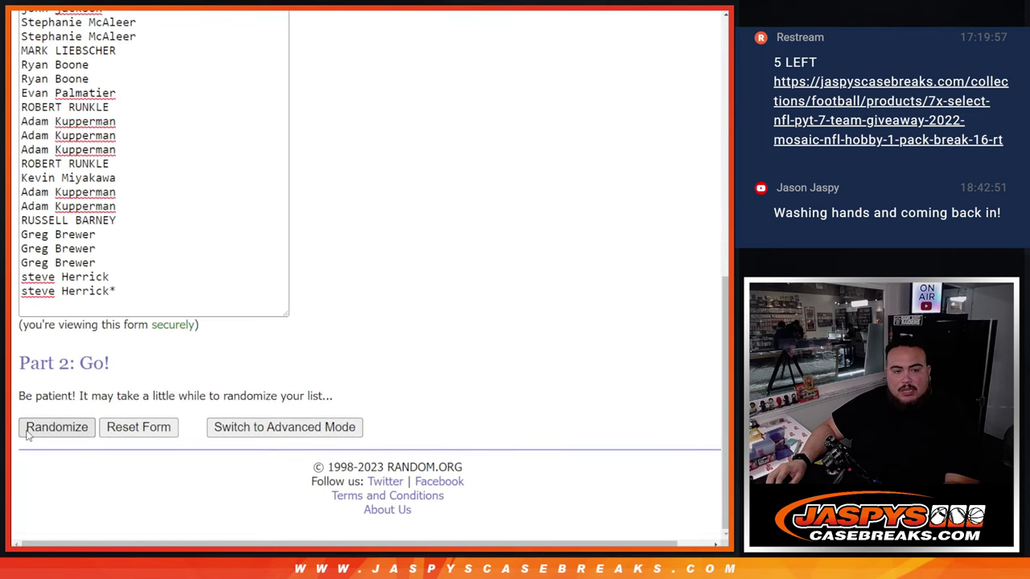
pyautogui.scroll(-5, 27, 434)
pyautogui.click(34, 434)
pyautogui.click(34, 434)
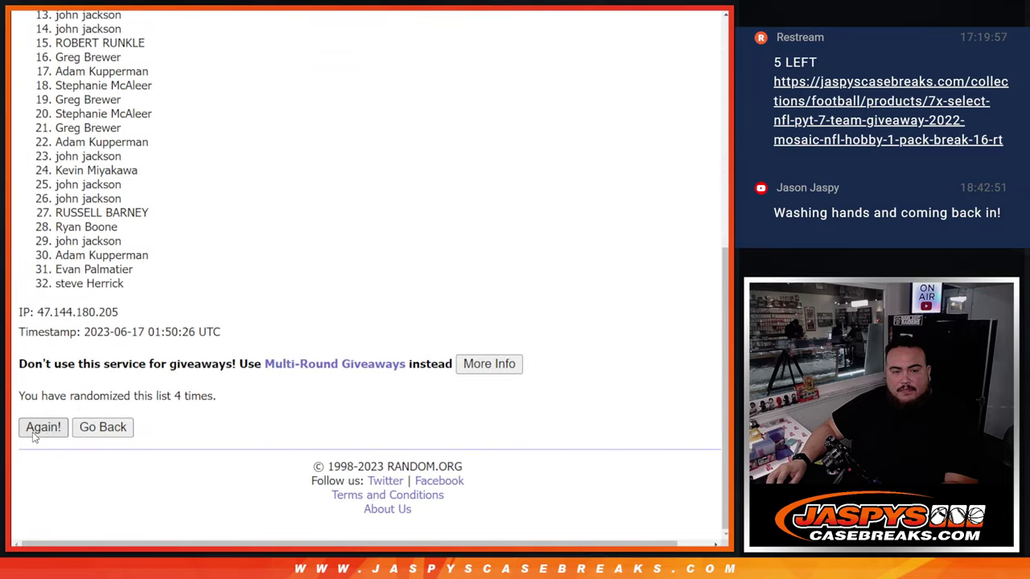
pyautogui.click(33, 435)
pyautogui.press('F5')
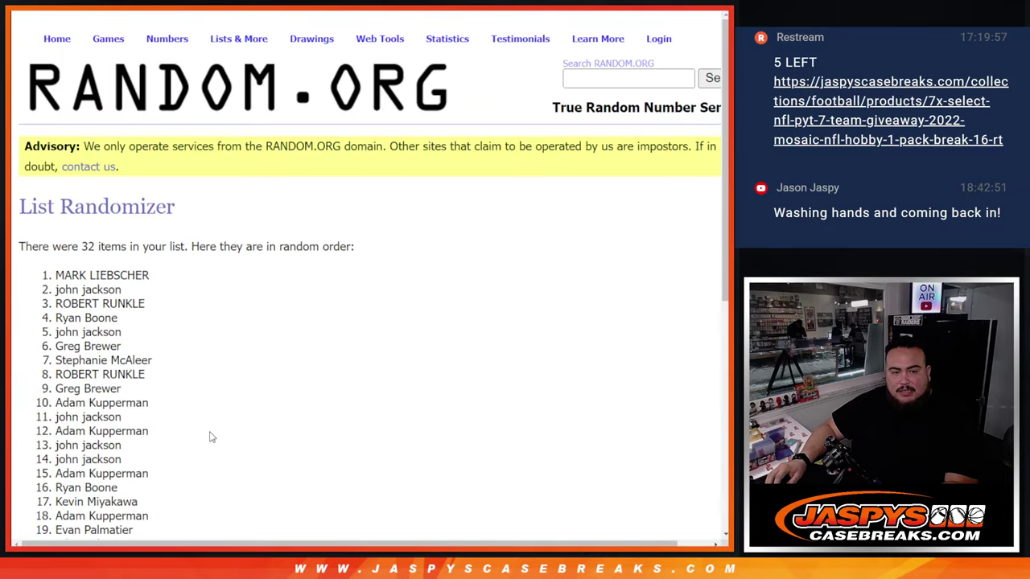
# Step: Paste the shuffled name list into column A of TEAM SHEET
pyautogui.hotkey('ctrl', 'Tab')
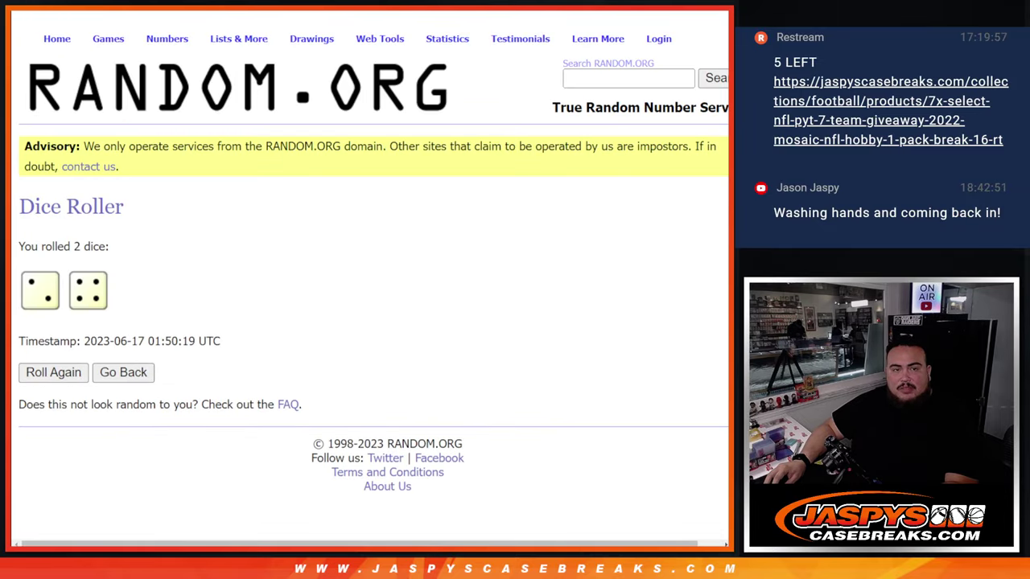
pyautogui.hotkey('ctrl', 'Tab')
pyautogui.scroll(5, 223, 346)
pyautogui.moveTo(47, 211)
pyautogui.mouseDown()
pyautogui.moveTo(177, 214)
pyautogui.moveTo(169, 302)
pyautogui.moveTo(182, 409)
pyautogui.mouseUp()
pyautogui.scroll(-3, 177, 214)
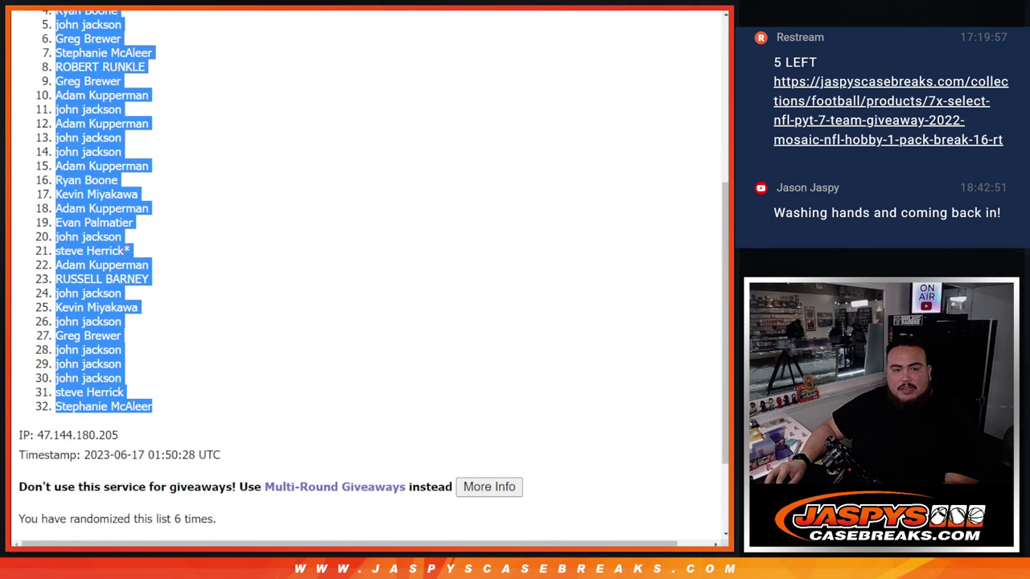
pyautogui.hotkey('ctrl', 'Tab')
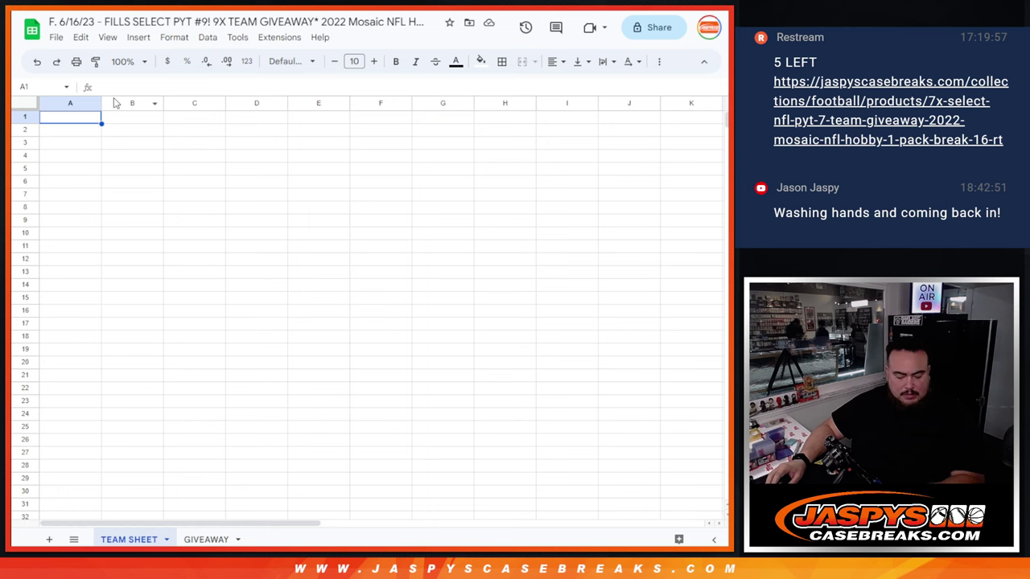
pyautogui.hotkey('ctrl', 'v')
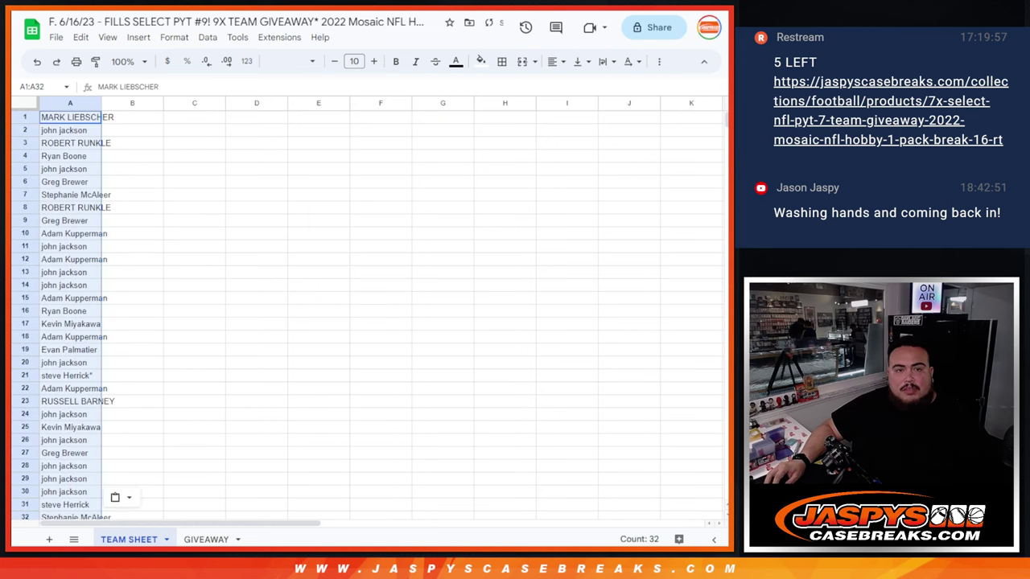
pyautogui.hotkey('ctrl', 'Tab')
pyautogui.hotkey('ctrl', 'Tab')
pyautogui.hotkey('ctrl', 'Tab')
# Step: Shuffle the 32 NFL teams six times in the List Randomizer
pyautogui.scroll(-3, 333, 237)
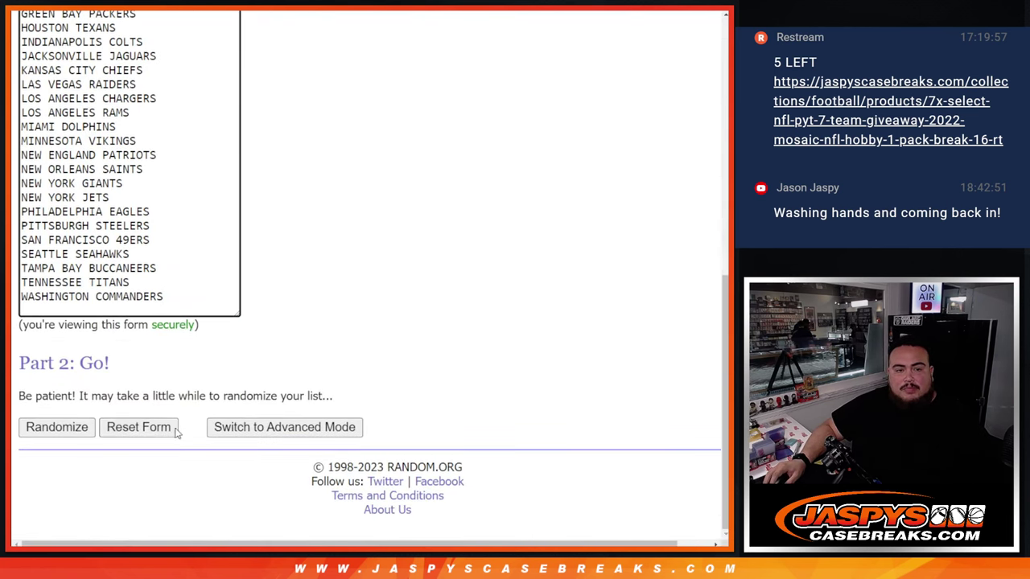
pyautogui.click(60, 430)
pyautogui.scroll(-10, 60, 431)
pyautogui.click(60, 431)
pyautogui.scroll(-10, 60, 430)
pyautogui.click(61, 431)
pyautogui.click(61, 431)
pyautogui.scroll(-5, 60, 430)
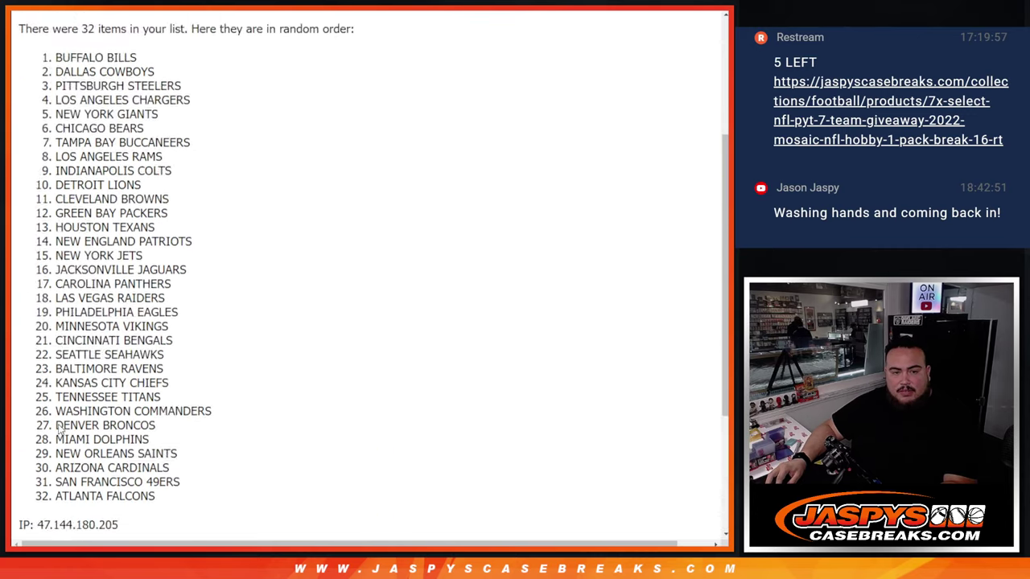
pyautogui.scroll(-5, 60, 430)
pyautogui.click(60, 431)
pyautogui.scroll(-10, 61, 431)
pyautogui.scroll(-5, 299, 295)
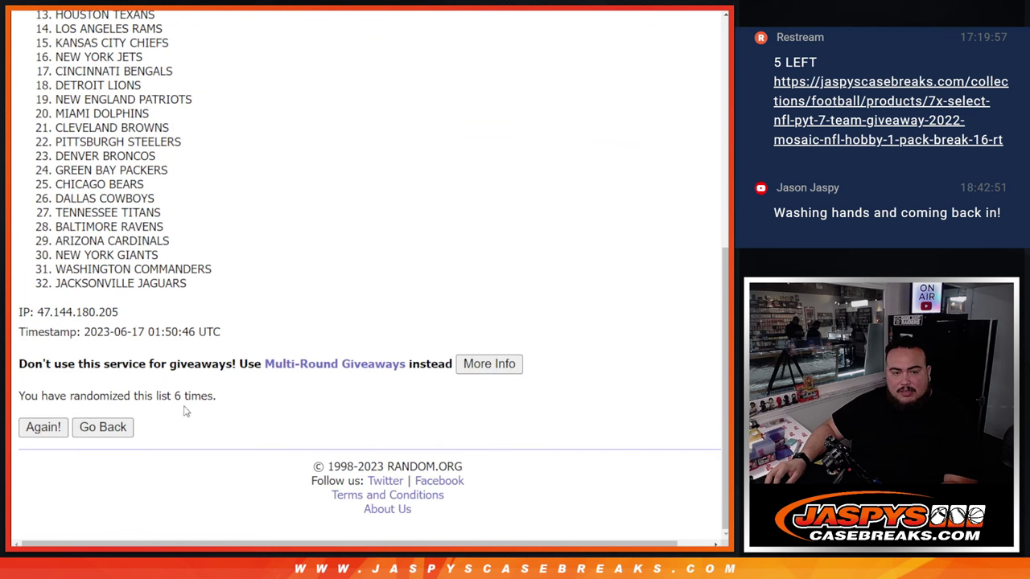
# Step: Select all 32 shuffled teams, items 1–32
pyautogui.moveTo(168, 396); pyautogui.dragTo(305, 395)
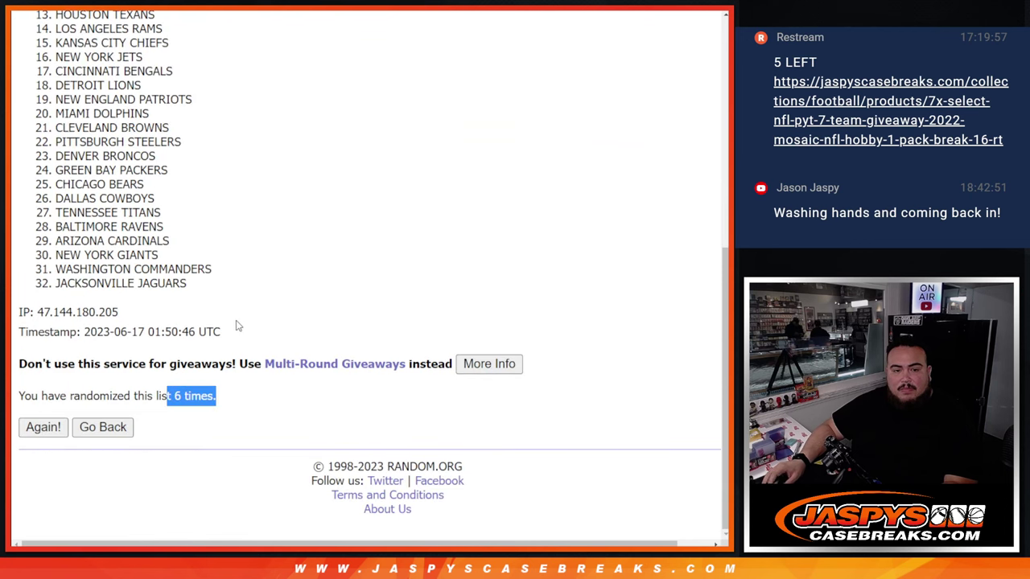
pyautogui.scroll(5, 103, 268)
pyautogui.moveTo(49, 272)
pyautogui.mouseDown()
pyautogui.moveTo(249, 285)
pyautogui.moveTo(214, 427)
pyautogui.moveTo(216, 473)
pyautogui.mouseUp()
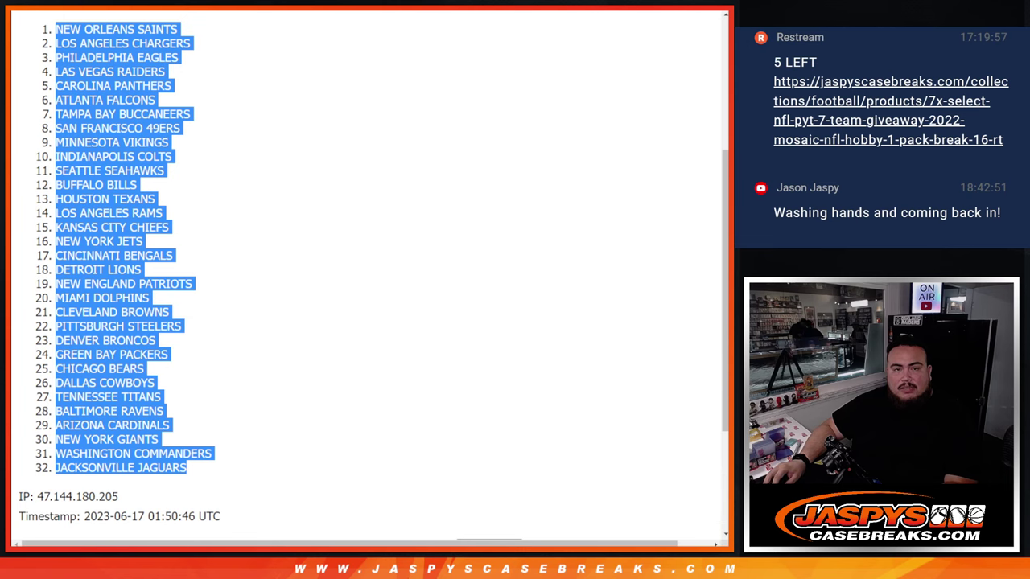
# Step: Paste the shuffled teams into column B starting at B1
pyautogui.hotkey('ctrl', 'c')
pyautogui.hotkey('alt', 'Tab')
pyautogui.click(137, 120)
pyautogui.hotkey('ctrl', 'v')
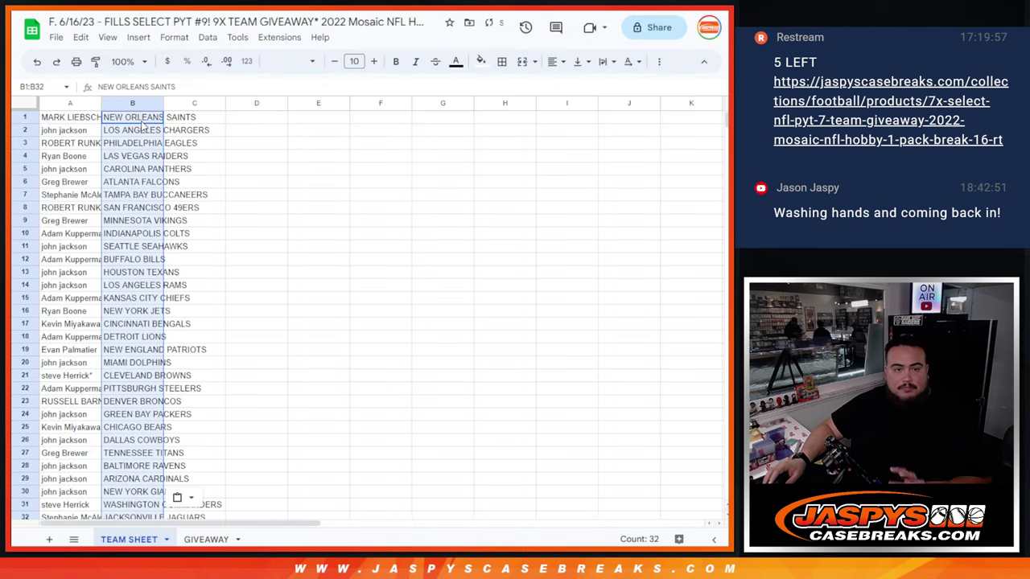
# Step: Set the whole sheet to font size 14 and auto-fit columns A and B
pyautogui.hotkey('ctrl', 'a')
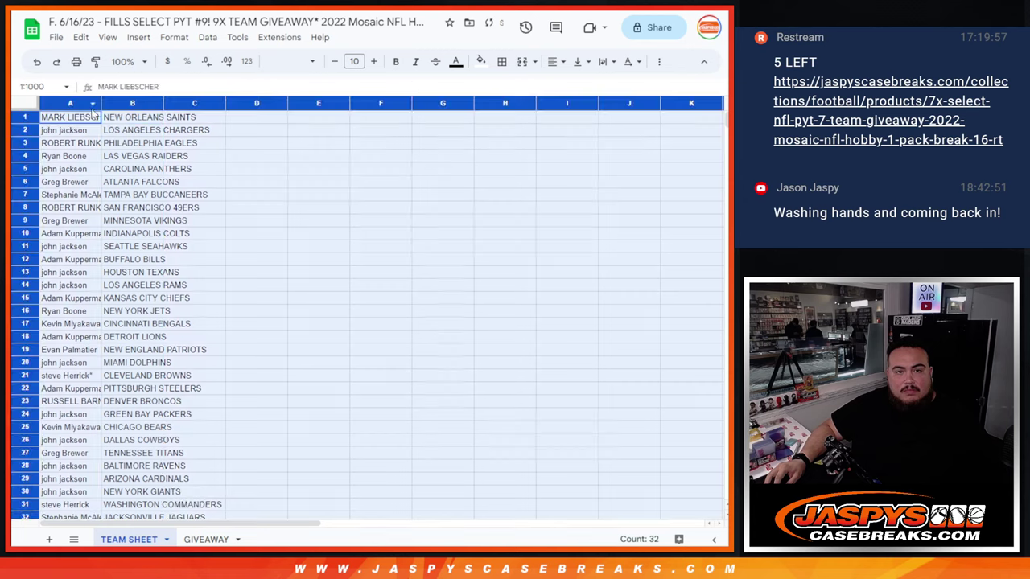
pyautogui.click(361, 63)
pyautogui.click(355, 222)
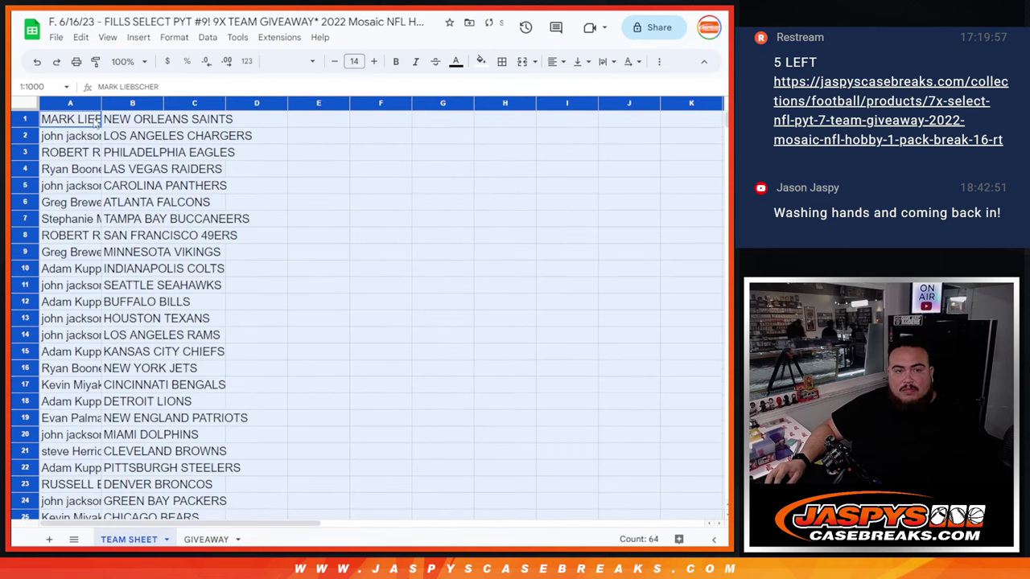
pyautogui.doubleClick(101, 104)
# Step: Sort the sheet A to Z by team in column B
pyautogui.hotkey('ctrl', 'Tab')
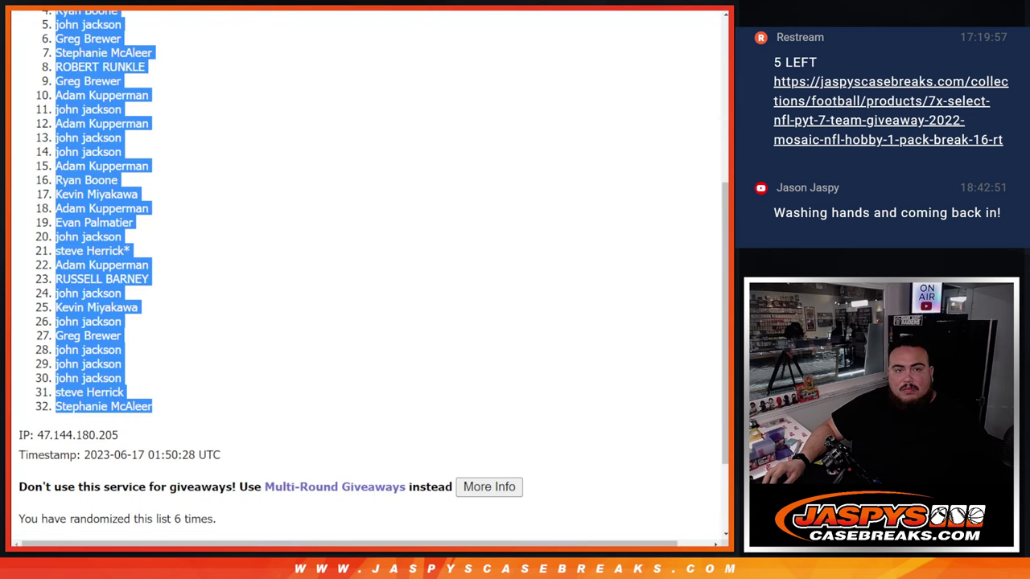
pyautogui.hotkey('ctrl', 'Tab')
pyautogui.scroll(-2, 299, 145)
pyautogui.hotkey('ctrl', 'Tab')
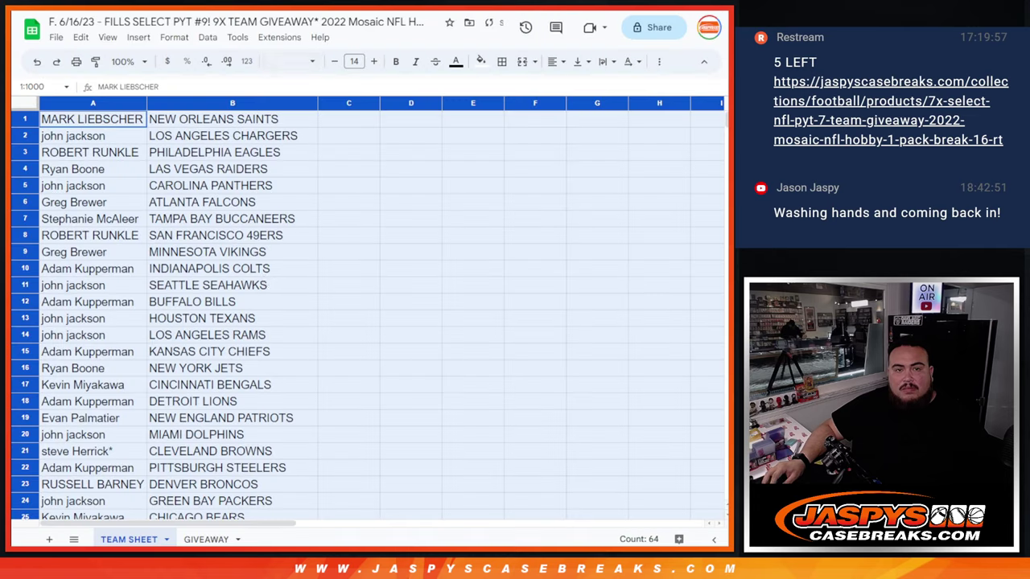
pyautogui.scroll(-1, 266, 209)
pyautogui.scroll(1, 282, 177)
pyautogui.click(290, 169)
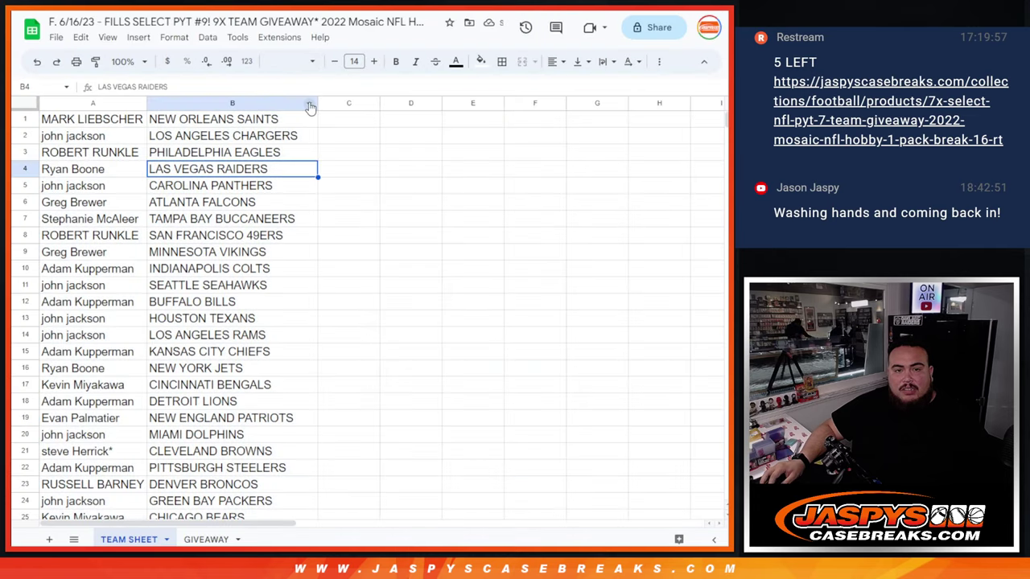
pyautogui.click(309, 103)
pyautogui.click(354, 369)
pyautogui.moveTo(95, 122); pyautogui.dragTo(251, 468)
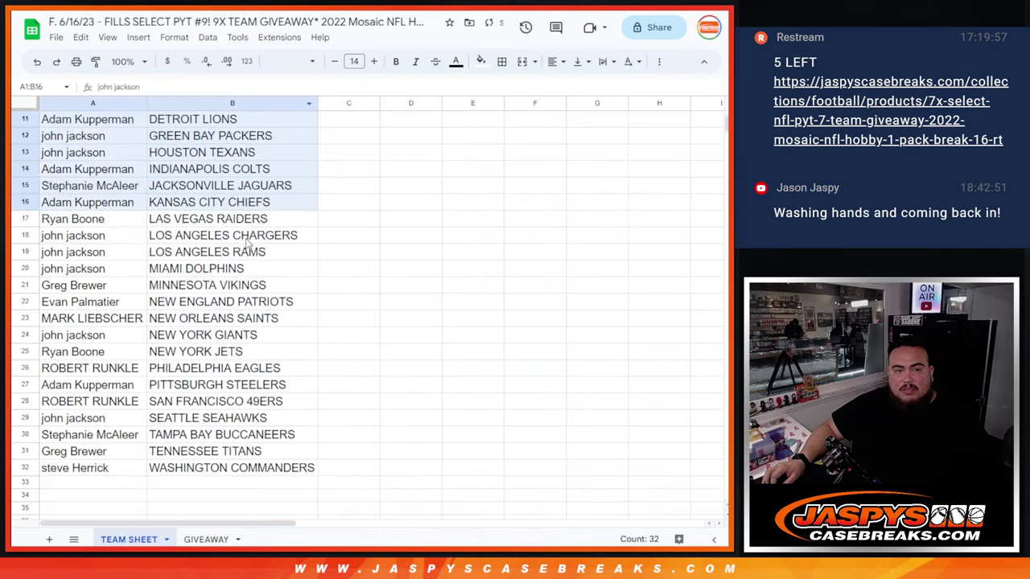
# Step: Apply all borders and center alignment to A1:B32
pyautogui.click(501, 61)
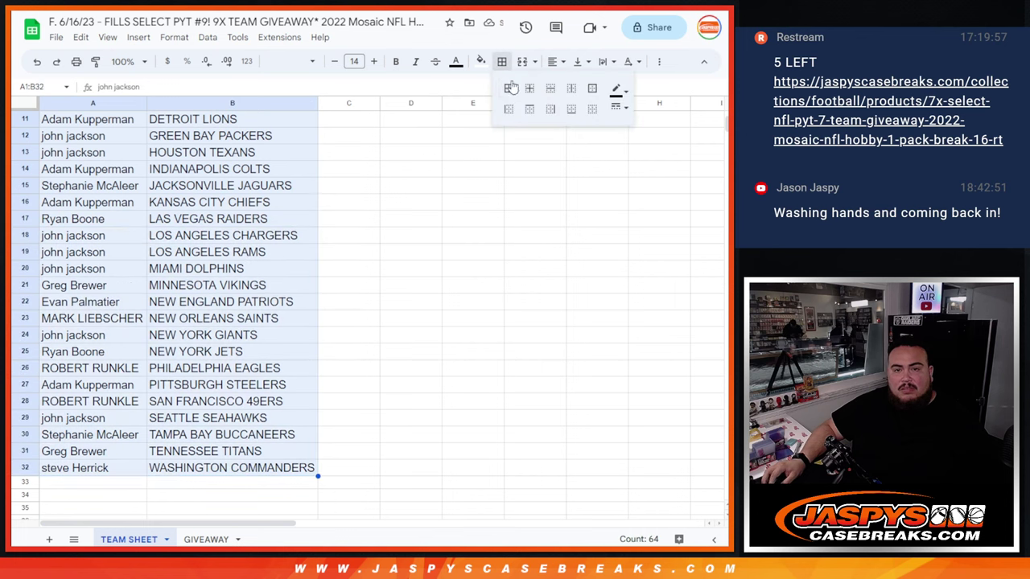
pyautogui.click(552, 61)
pyautogui.click(577, 84)
pyautogui.scroll(5, 206, 237)
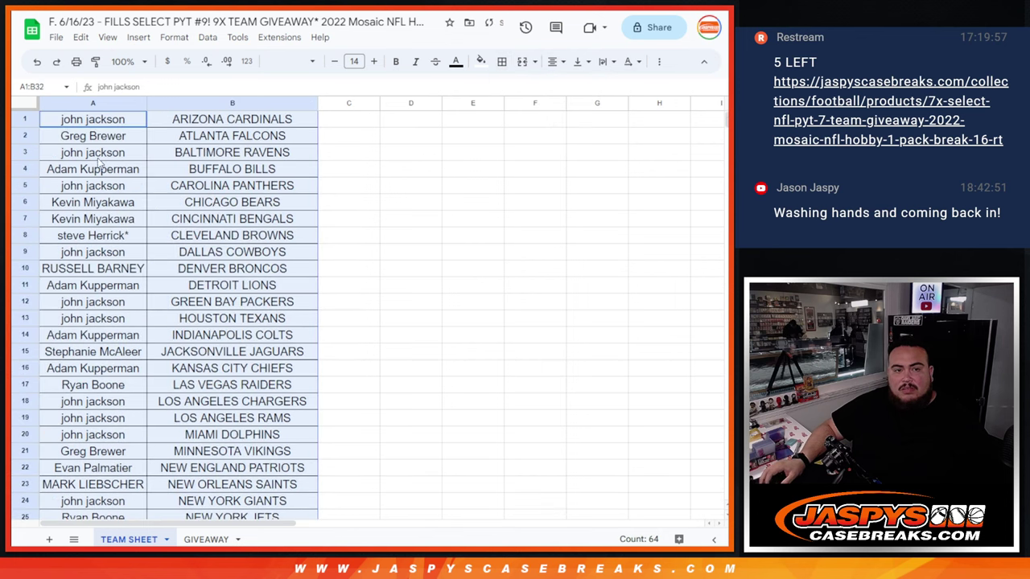
# Step: Set up printing in portrait orientation with the workbook title as header
pyautogui.click(76, 62)
pyautogui.click(669, 188)
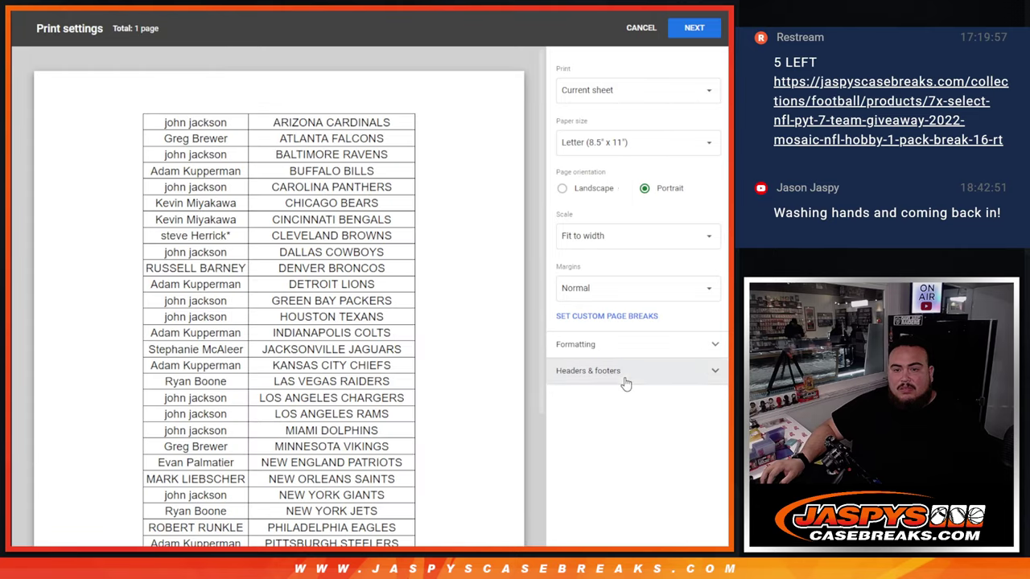
pyautogui.click(626, 371)
pyautogui.click(612, 418)
pyautogui.scroll(-1, 544, 121)
pyautogui.scroll(-1, 544, 121)
pyautogui.scroll(-2, 492, 394)
pyautogui.scroll(3, 489, 375)
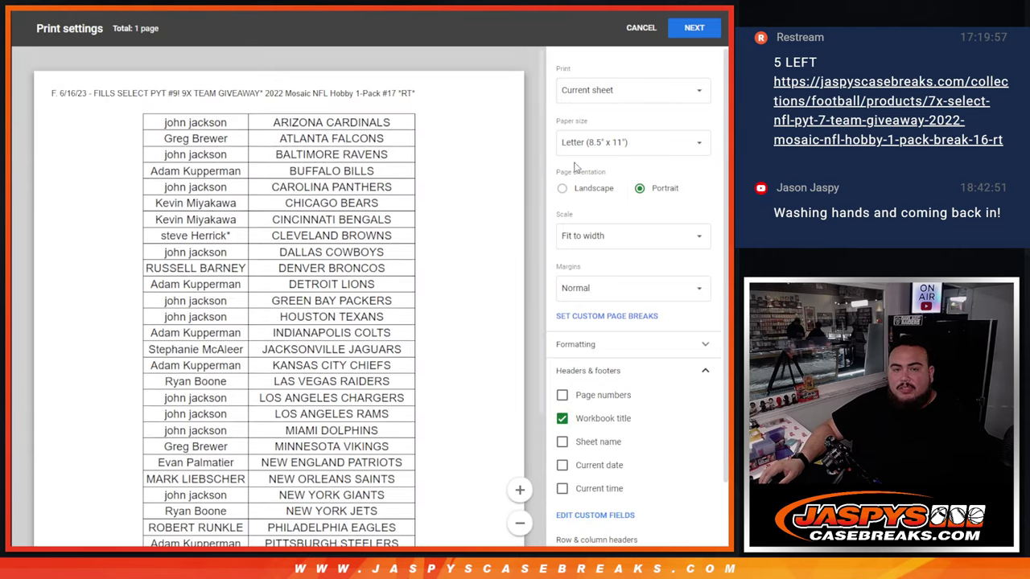
# Step: Close the print settings to get back to TEAM SHEET
pyautogui.click(641, 27)
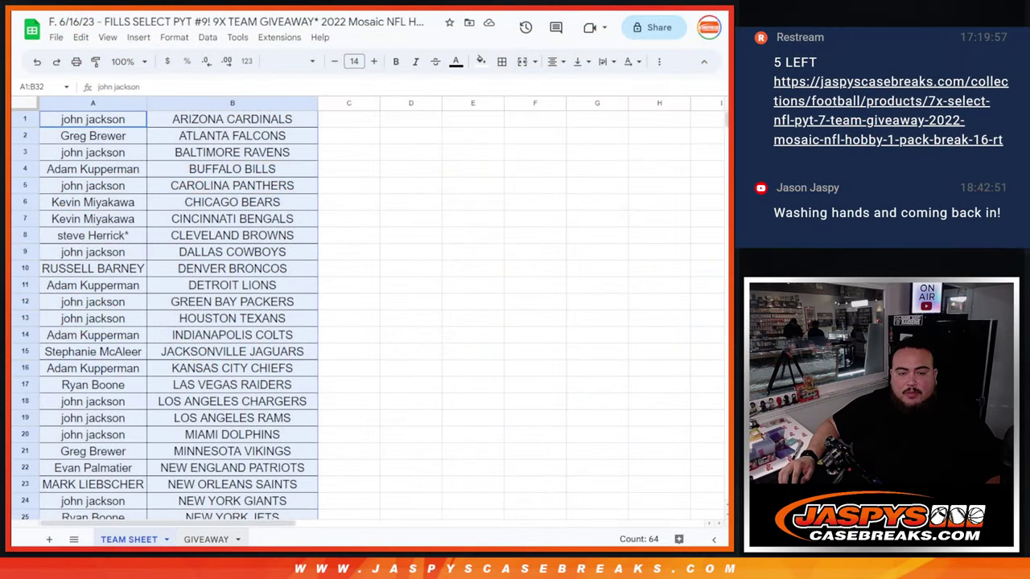
# Step: Roll two dice on the Dice Roller, totalling 11
pyautogui.click(208, 539)
pyautogui.hotkey('ctrl', 'Tab')
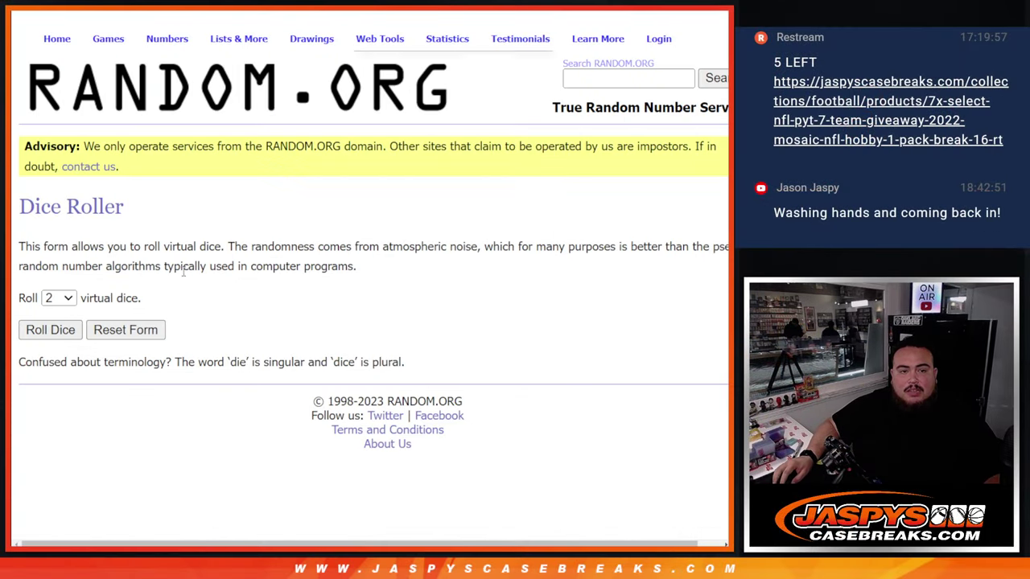
pyautogui.click(51, 332)
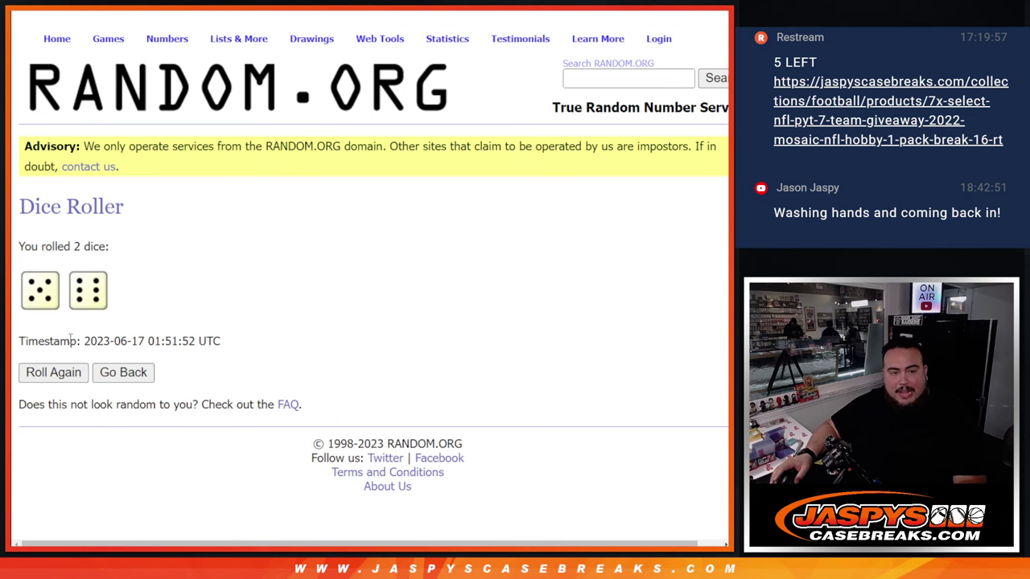
pyautogui.hotkey('ctrl', 'Tab')
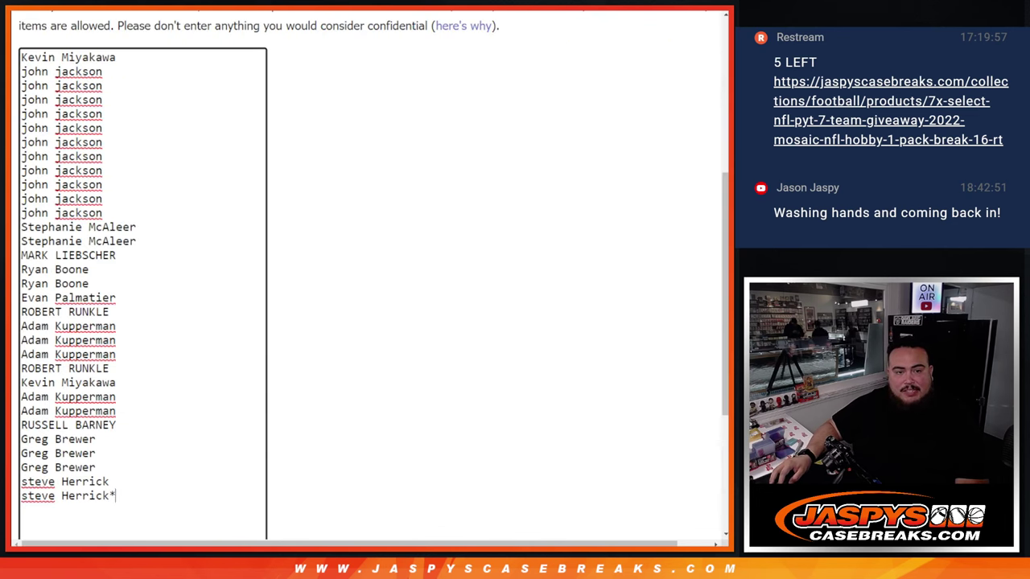
# Step: Shuffle the 32-name list eleven times in the List Randomizer
pyautogui.scroll(-3, 384, 346)
pyautogui.click(38, 435)
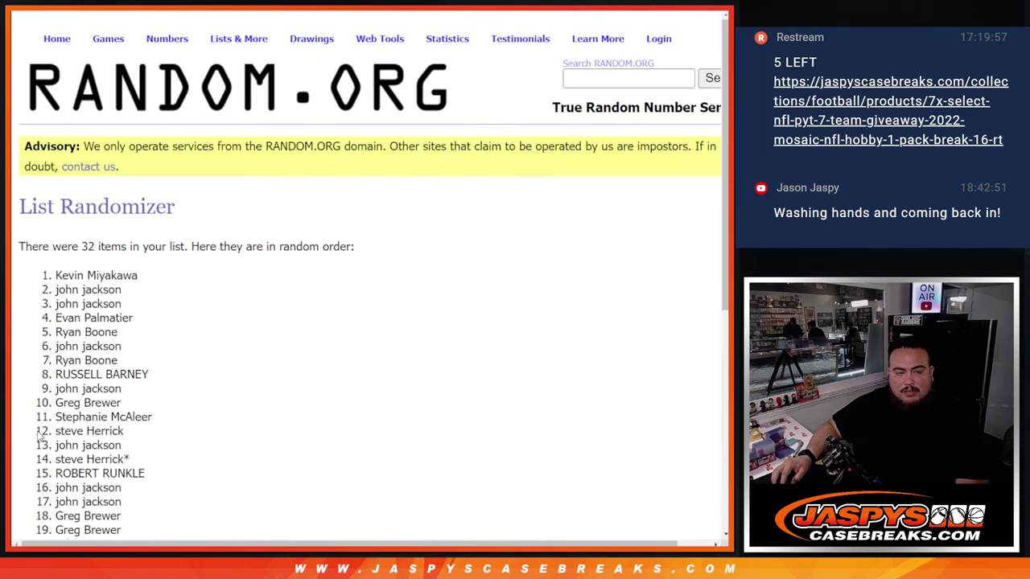
pyautogui.click(37, 436)
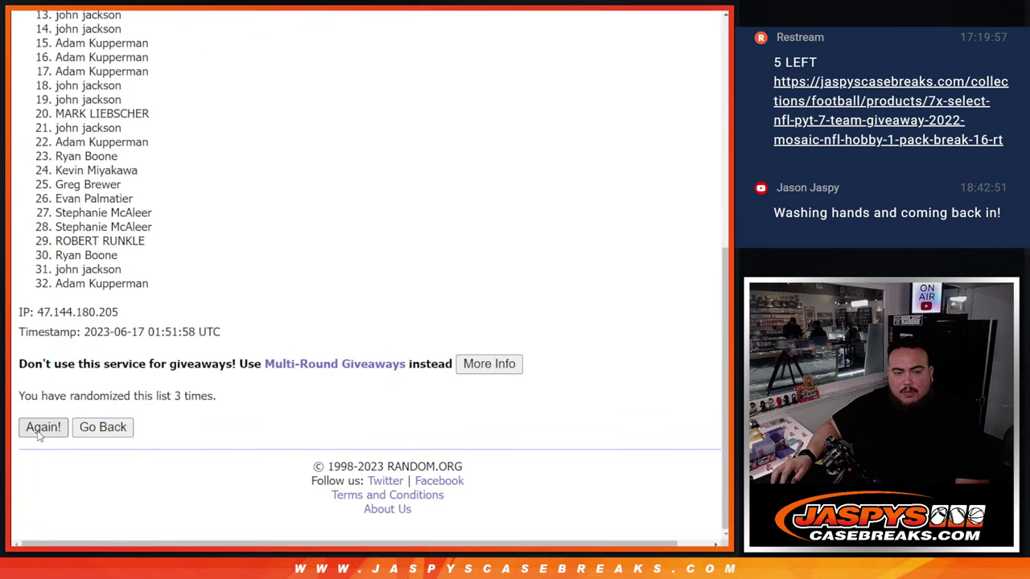
pyautogui.click(38, 433)
pyautogui.click(38, 433)
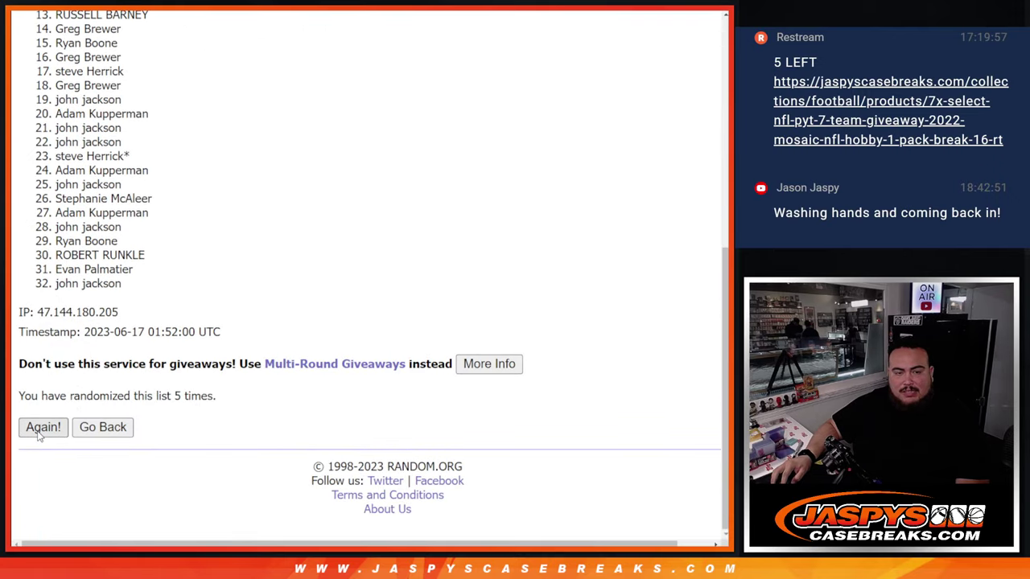
pyautogui.click(37, 433)
pyautogui.click(37, 433)
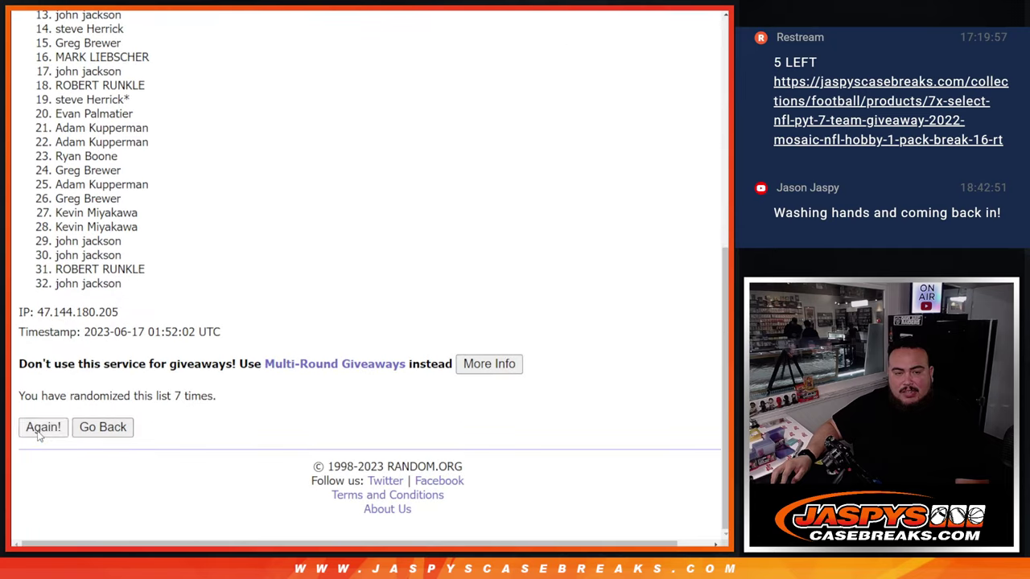
pyautogui.click(37, 433)
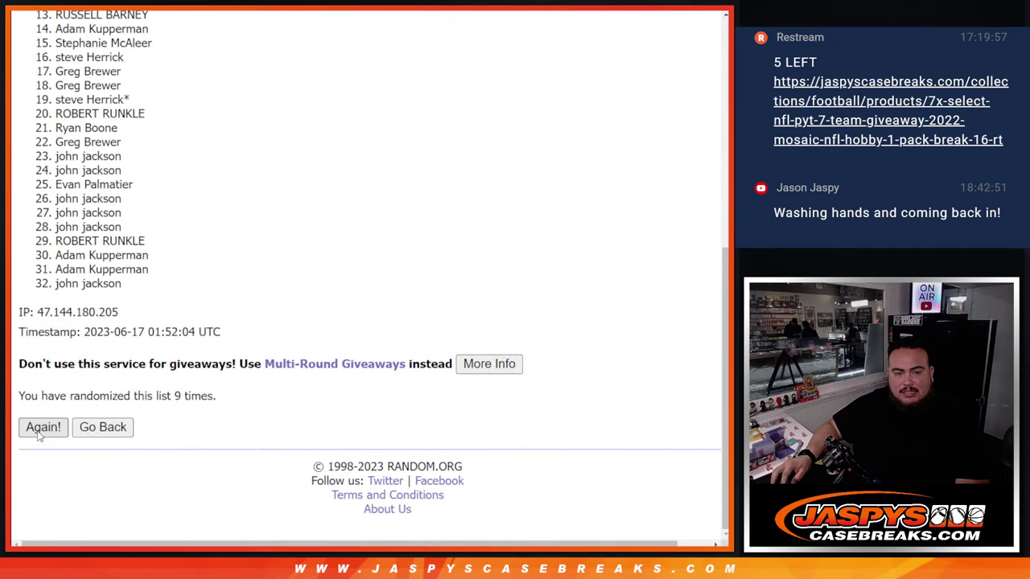
pyautogui.click(37, 433)
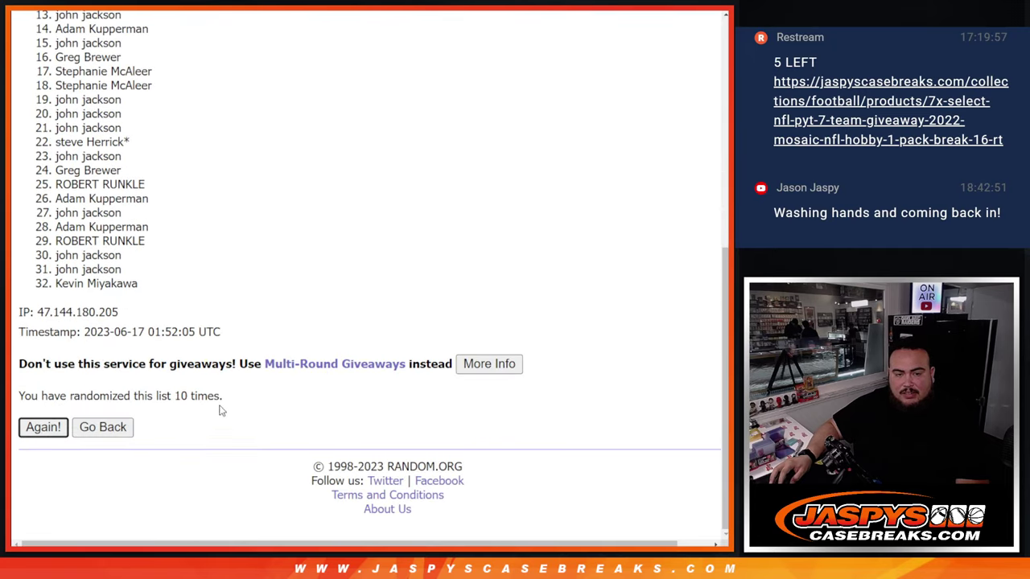
pyautogui.press('Return')
pyautogui.moveTo(168, 396); pyautogui.dragTo(270, 395)
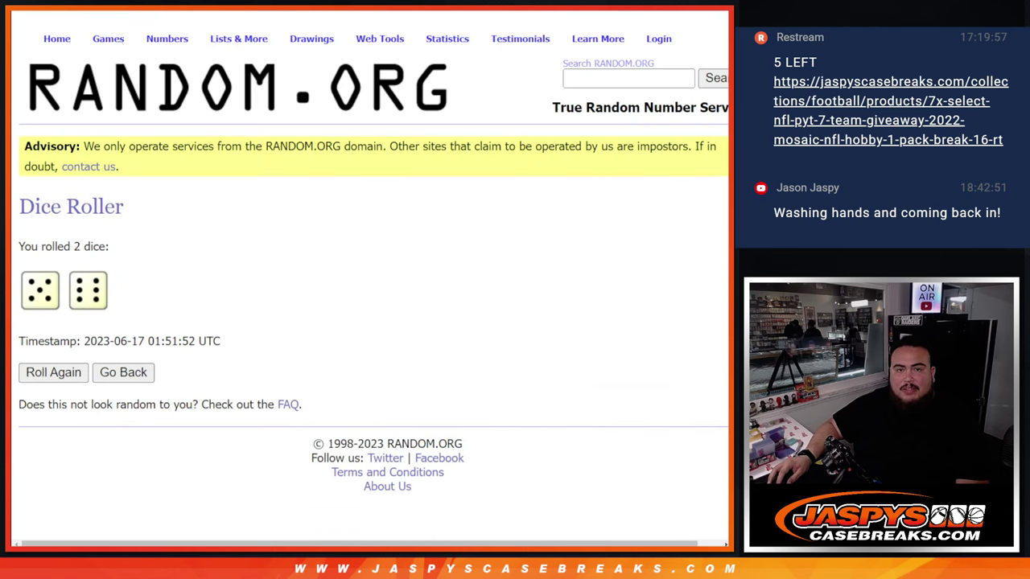
# Step: Paste the shuffled 32 names into column A of GIVEAWAY starting at A1
pyautogui.moveTo(725, 366); pyautogui.dragTo(722, 280)
pyautogui.scroll(1, 251, 241)
pyautogui.scroll(1, 251, 241)
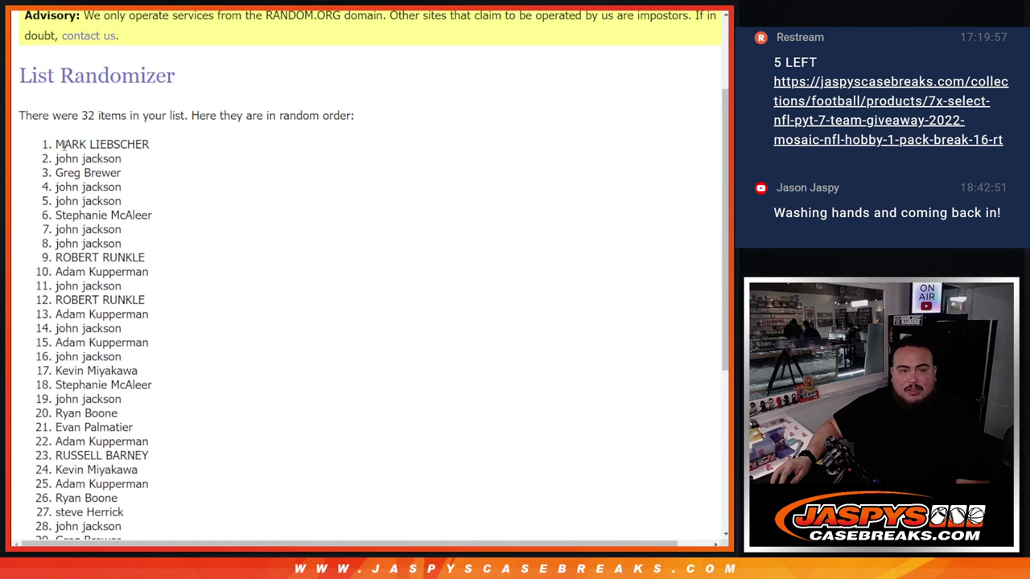
pyautogui.moveTo(83, 141)
pyautogui.mouseDown()
pyautogui.moveTo(156, 223)
pyautogui.moveTo(134, 336)
pyautogui.mouseUp()
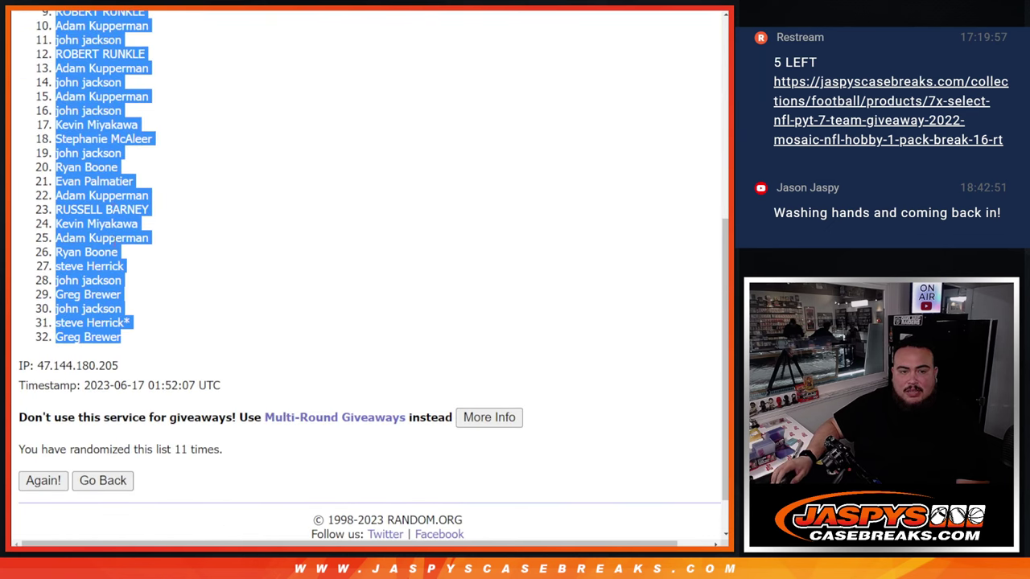
pyautogui.hotkey('alt', 'Tab')
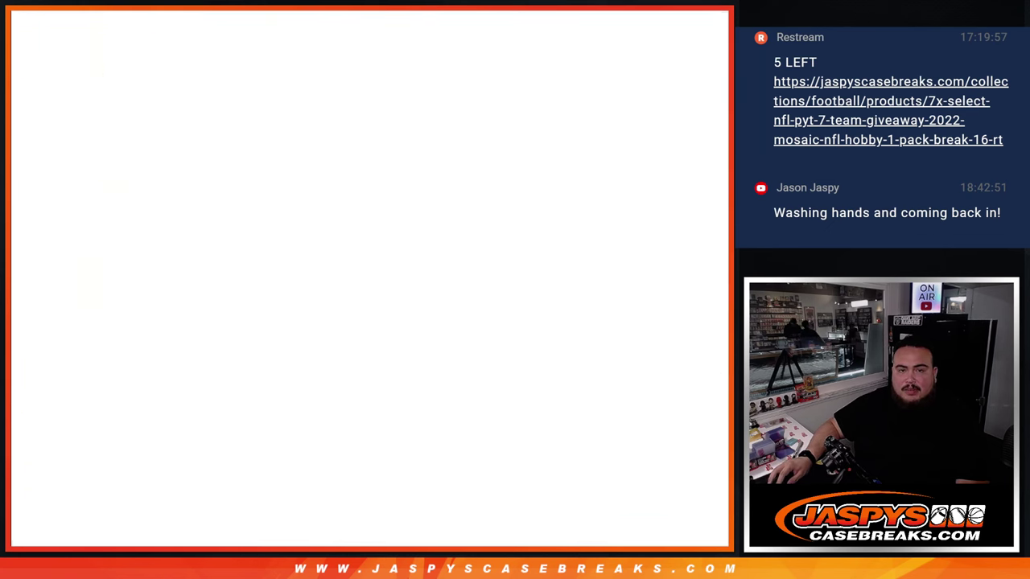
pyautogui.click(60, 128)
pyautogui.hotkey('ctrl', 'v')
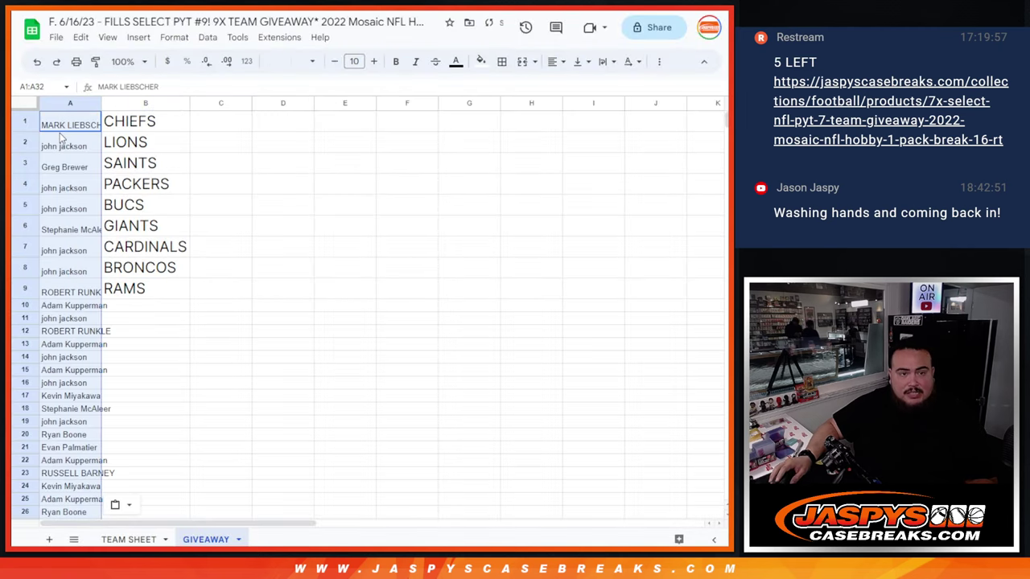
# Step: Set A1:A9 to font size 18 and auto-fit column A
pyautogui.moveTo(70, 124); pyautogui.dragTo(70, 292)
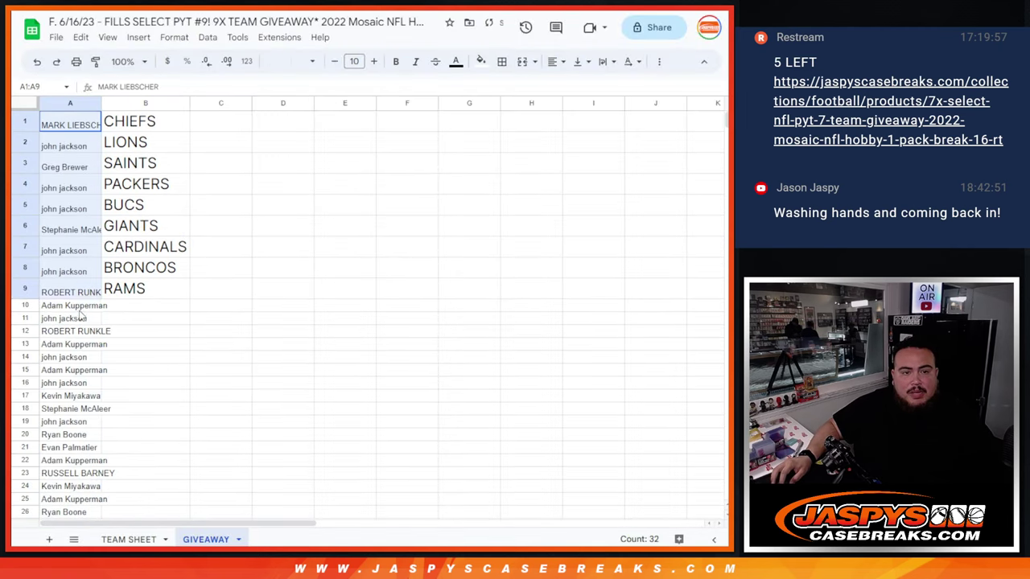
pyautogui.click(357, 62)
pyautogui.click(355, 241)
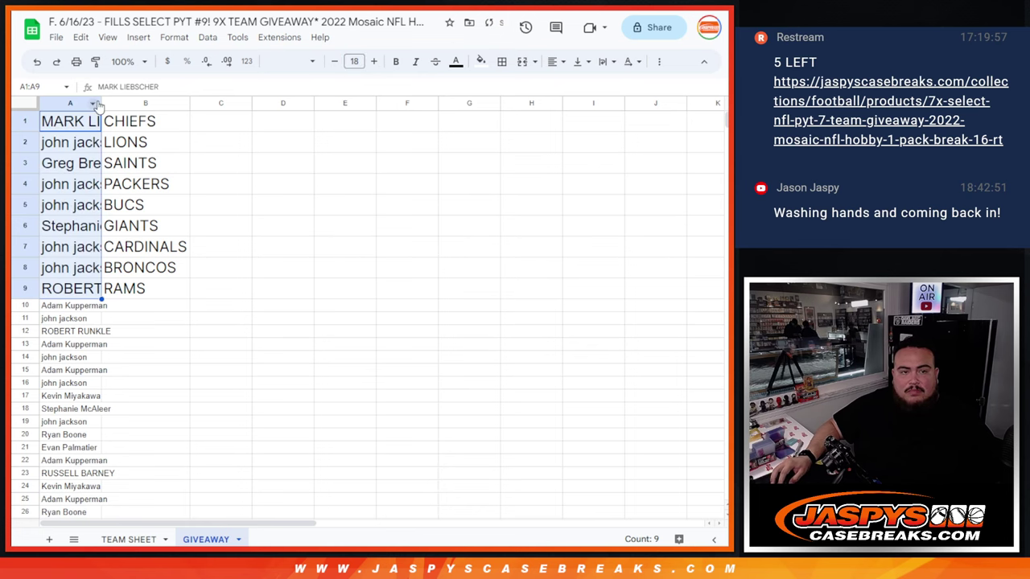
pyautogui.doubleClick(101, 103)
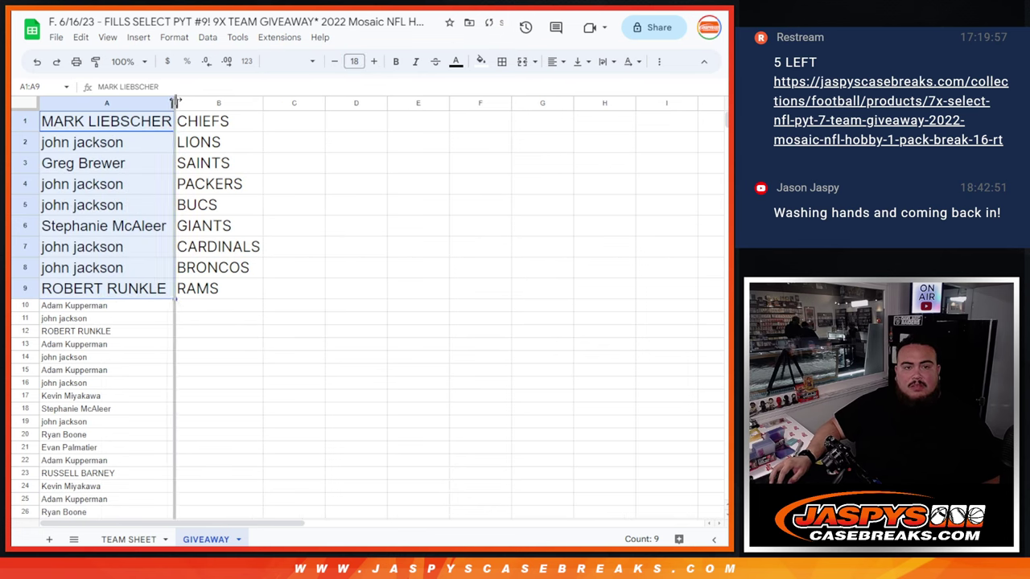
# Step: Widen column A and add a ^ after the winner names in A1–A4
pyautogui.moveTo(172, 101); pyautogui.dragTo(191, 102)
pyautogui.click(179, 121)
pyautogui.doubleClick(179, 121)
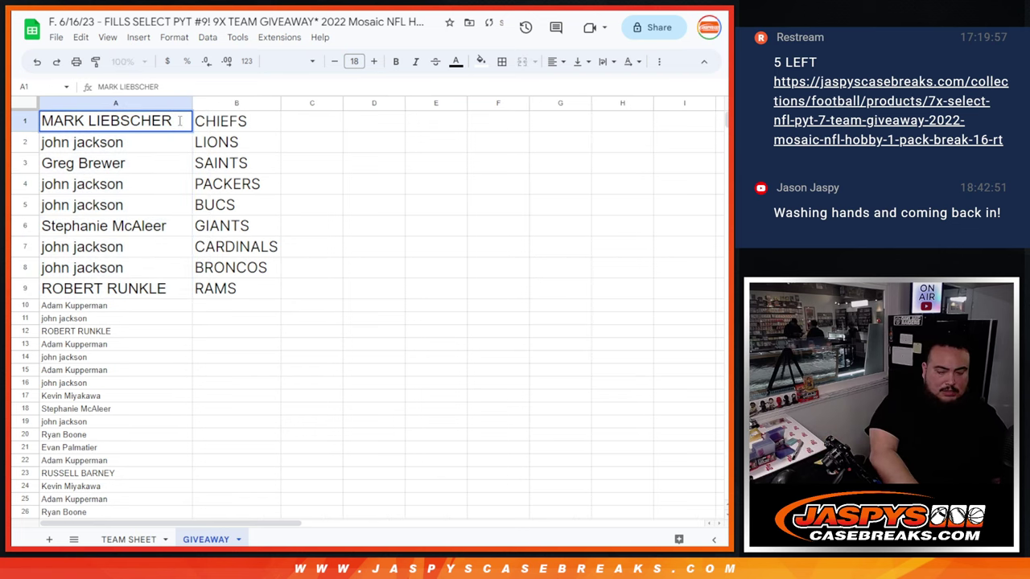
pyautogui.write('^')
pyautogui.press('Return')
pyautogui.press('F2')
pyautogui.write('^')
pyautogui.press('Return')
pyautogui.press('F2')
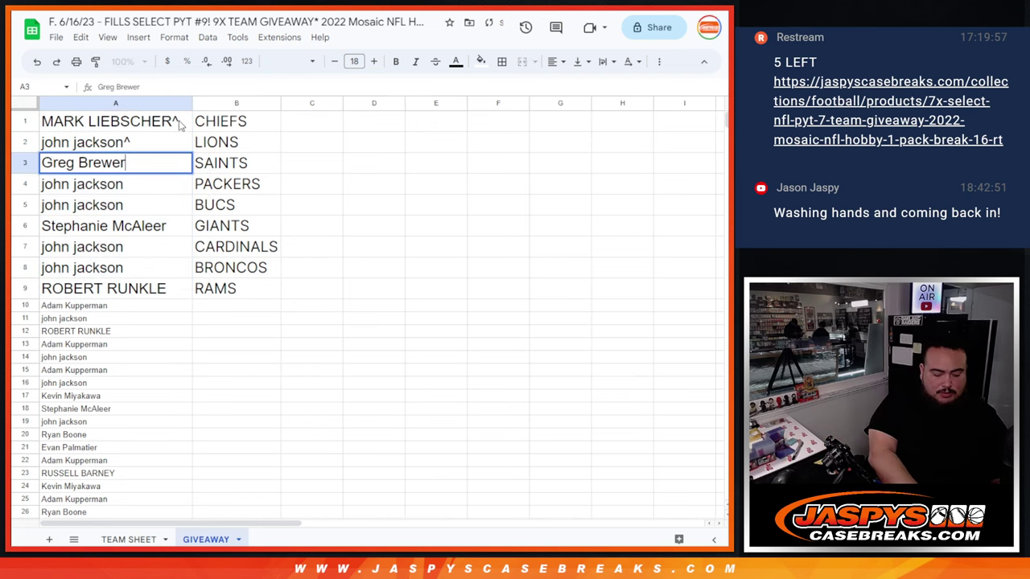
pyautogui.write('^')
pyautogui.press('Return')
pyautogui.press('F2')
pyautogui.press('Return')
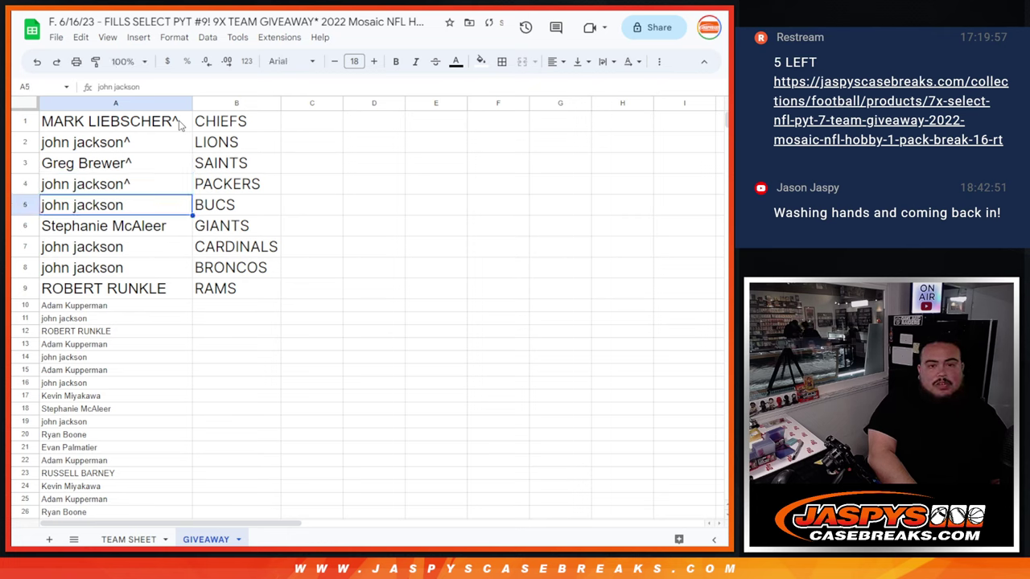
# Step: Add a ^ after the remaining winner names in A5–A9, then select B9
pyautogui.press('F2')
pyautogui.press('Return')
pyautogui.press('F2')
pyautogui.write('^')
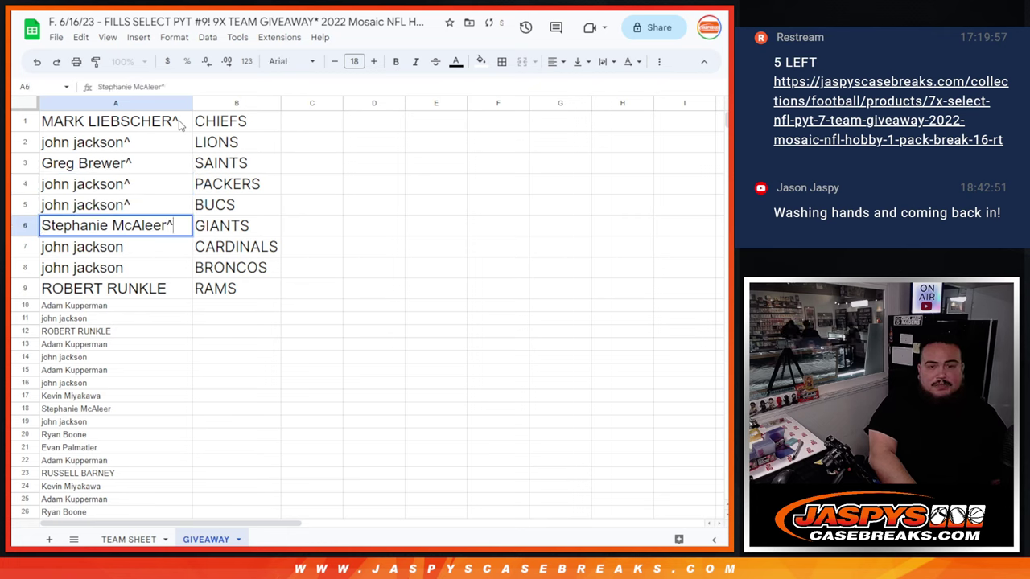
pyautogui.press('Return')
pyautogui.press('F2')
pyautogui.press('Return')
pyautogui.press('F2')
pyautogui.write('^')
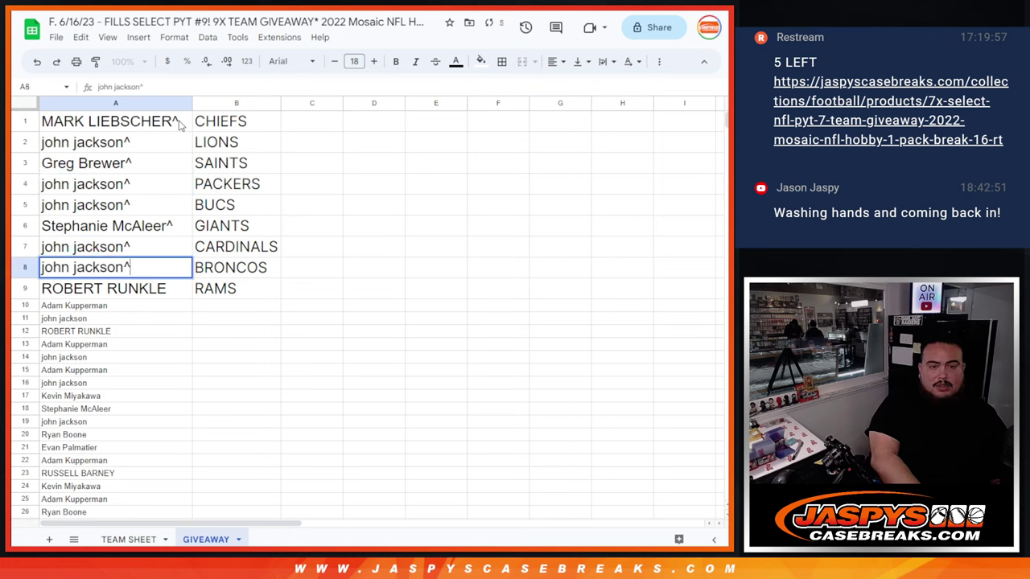
pyautogui.press('Return')
pyautogui.press('F2')
pyautogui.write('^')
pyautogui.press('Return')
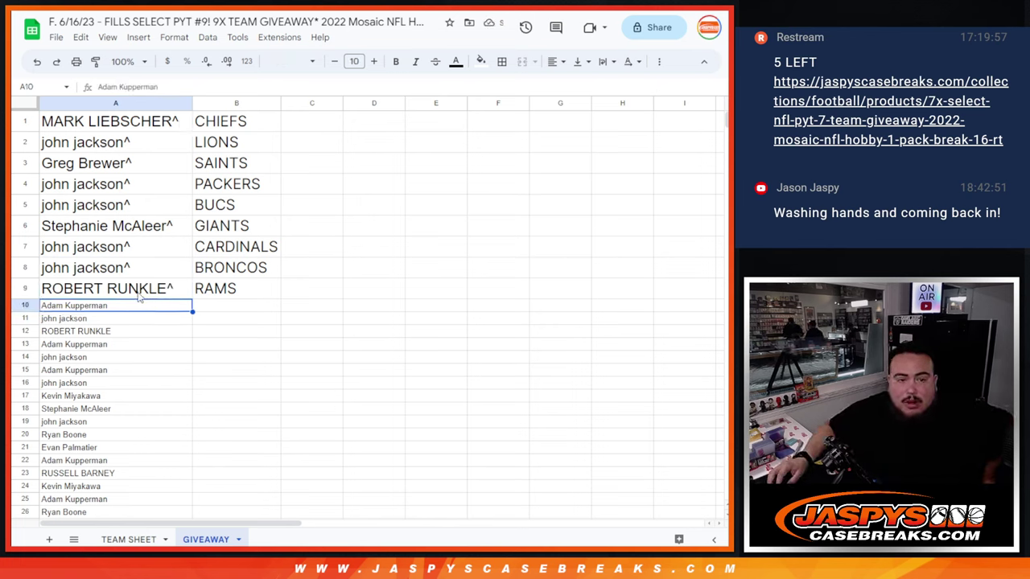
pyautogui.click(213, 297)
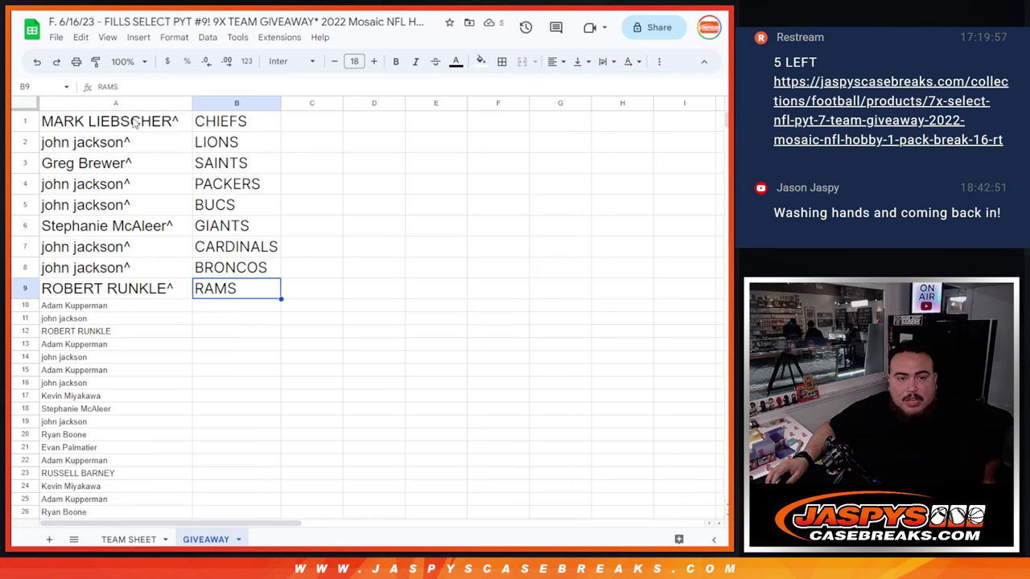